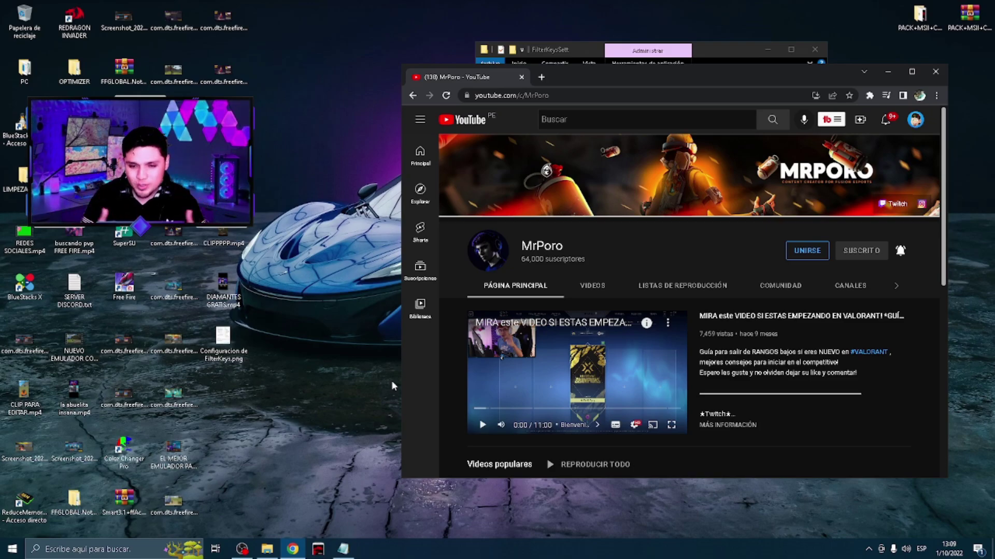
Bring the FilterKeysSett folder window to the front and move it to the middle of the desktop.
{"action": "left_click", "coordinate": [749, 57]}
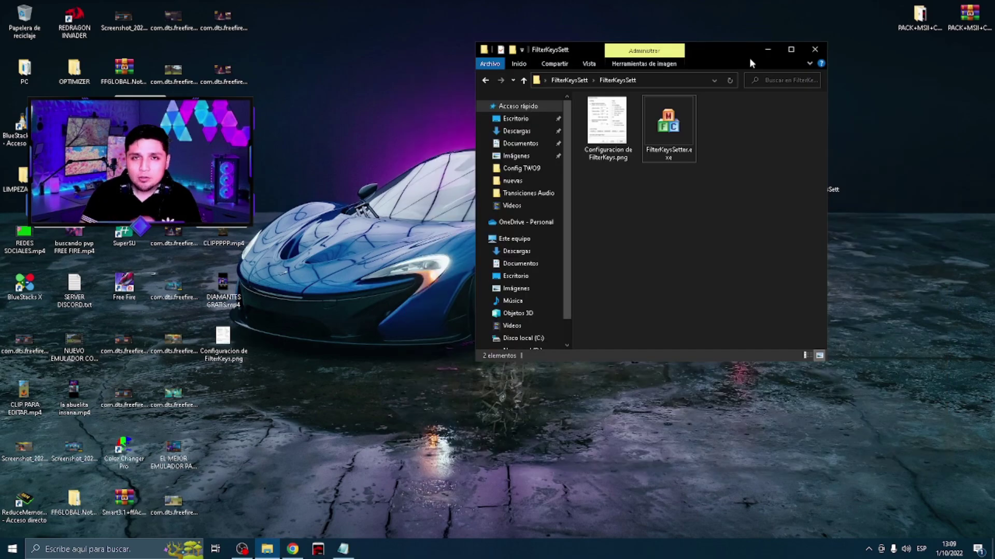
{"action": "left_click_drag", "start_coordinate": [735, 49], "coordinate": [570, 129]}
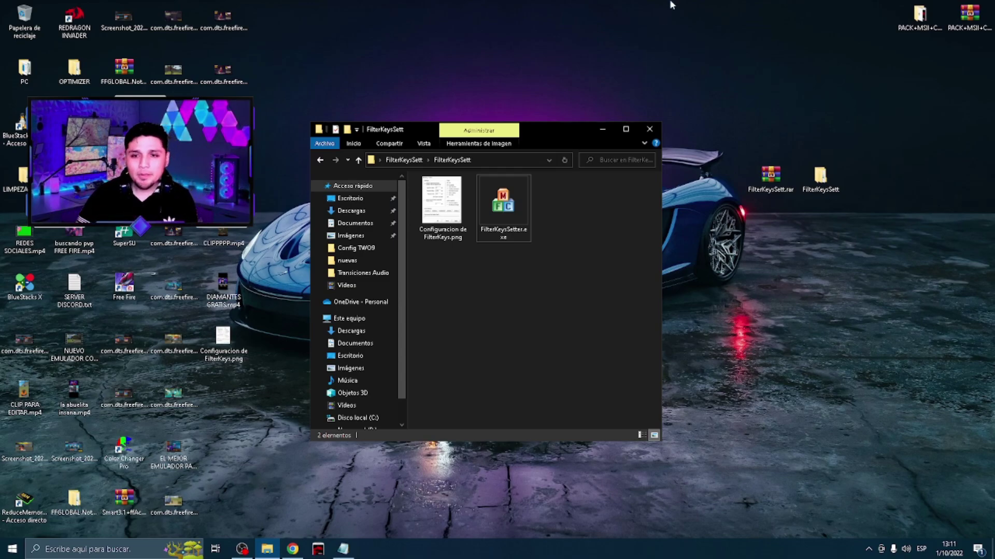
Look at the extraction options of FilterKeysSett.rar and check the contents of the extracted FilterKeysSett folder.
{"action": "left_click", "coordinate": [770, 177]}
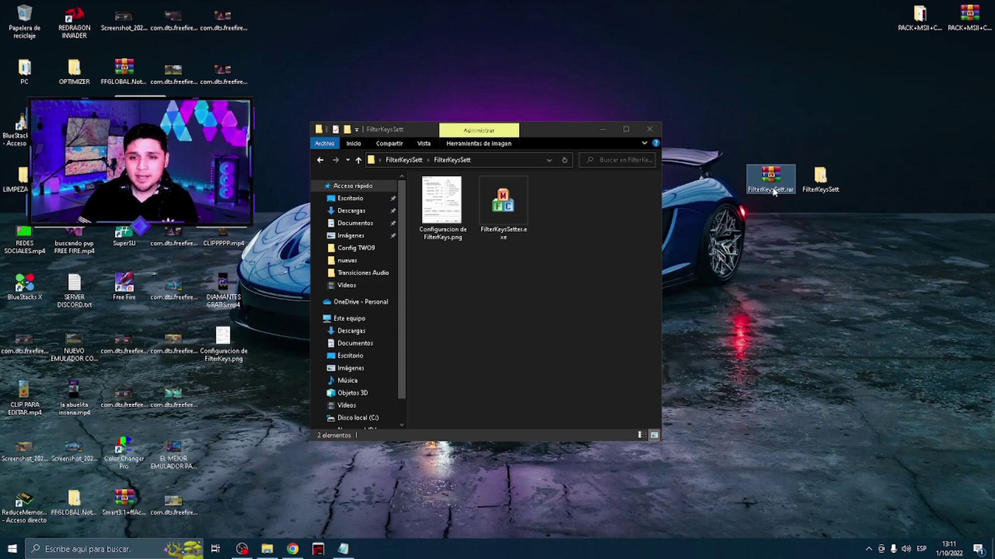
{"action": "right_click", "coordinate": [775, 184]}
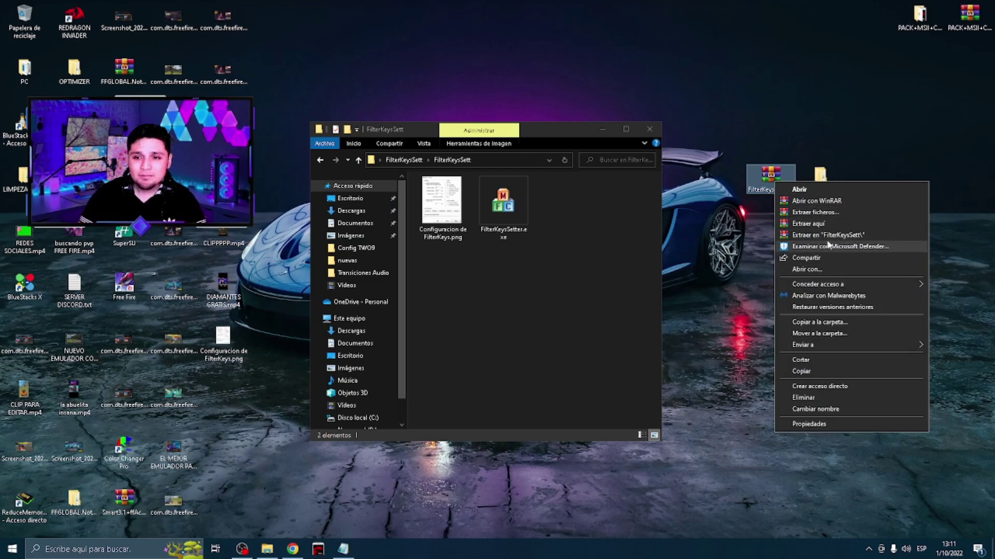
{"action": "left_click", "coordinate": [820, 177]}
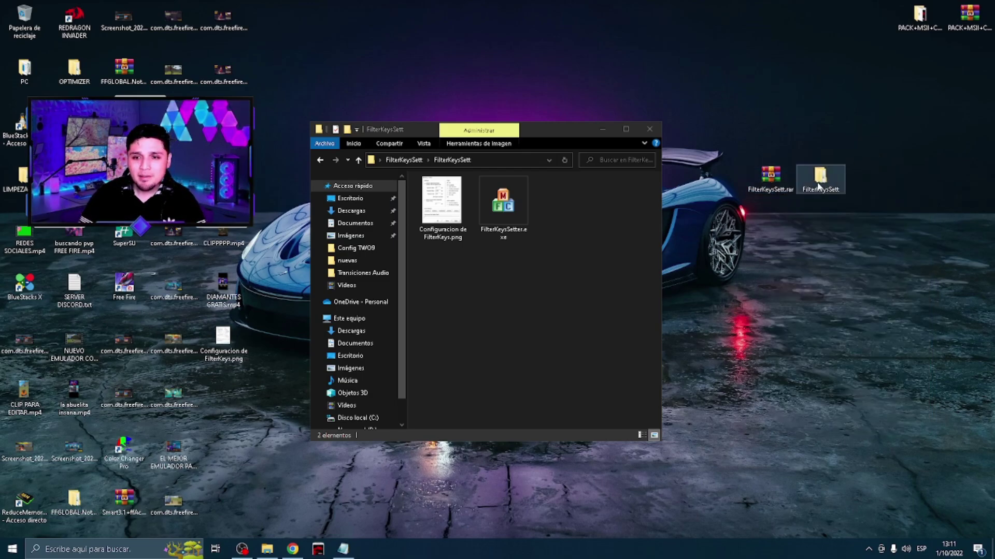
{"action": "double_click", "coordinate": [820, 177]}
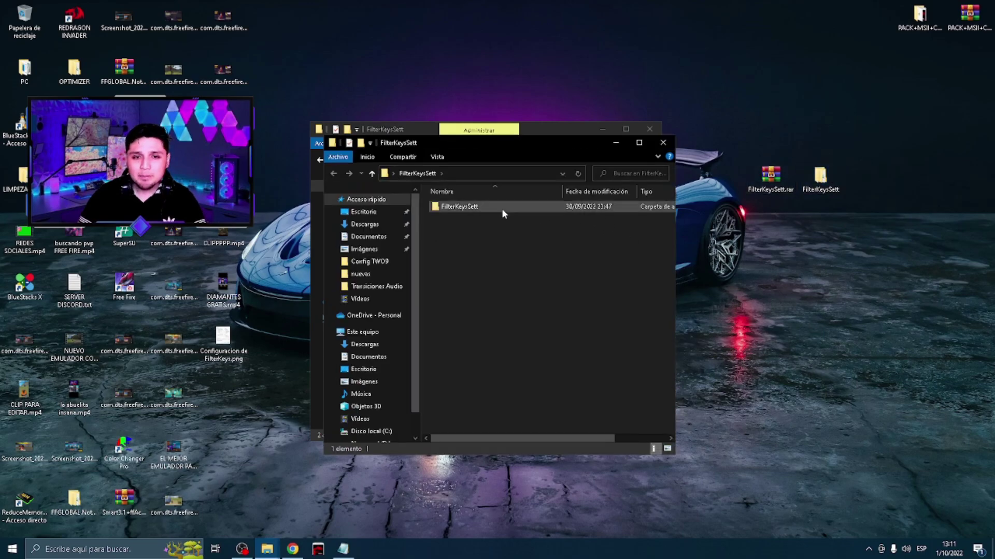
{"action": "double_click", "coordinate": [498, 209]}
{"action": "left_click", "coordinate": [663, 142]}
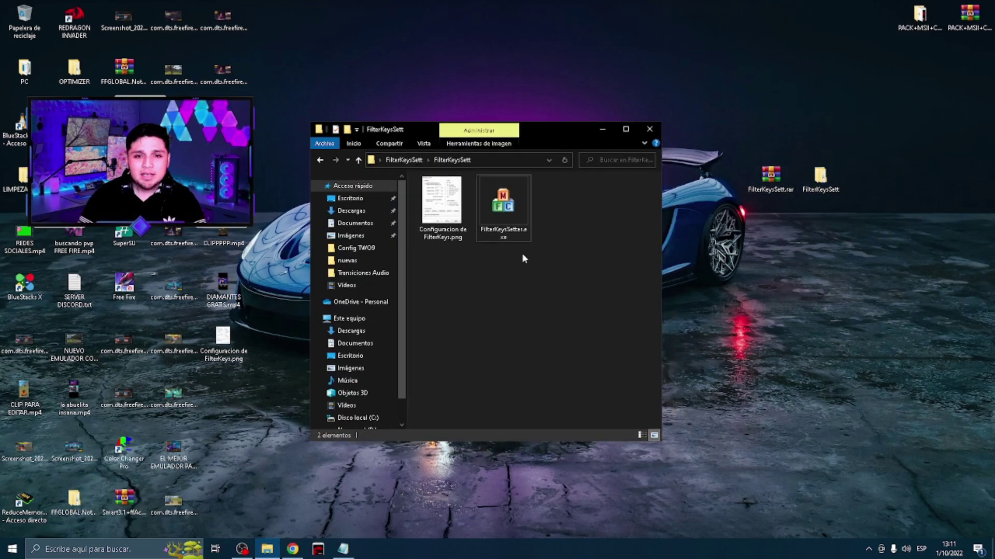
Open the reference image Configuracion de FilterKeys.png from the FilterKeysSett folder.
{"action": "left_click", "coordinate": [503, 212]}
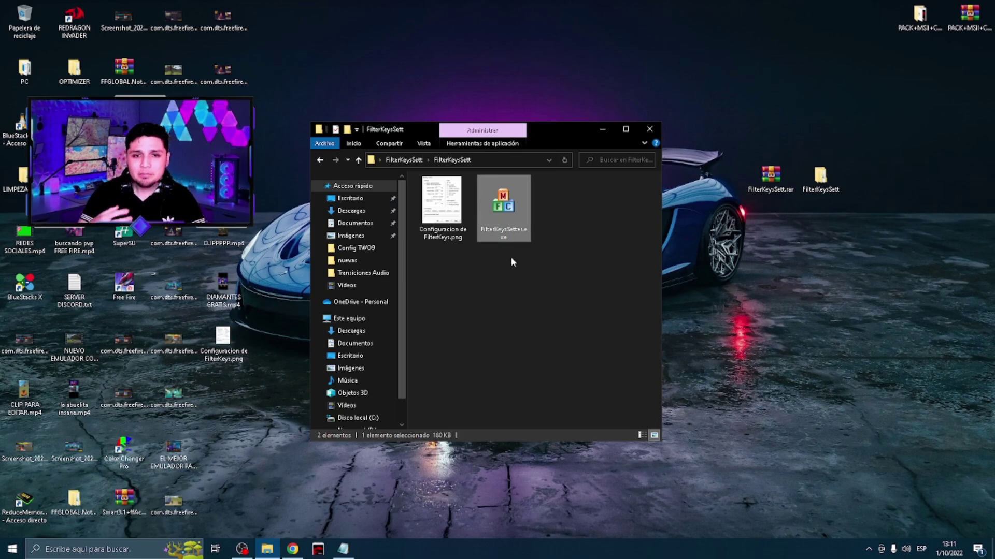
{"action": "left_click", "coordinate": [452, 216]}
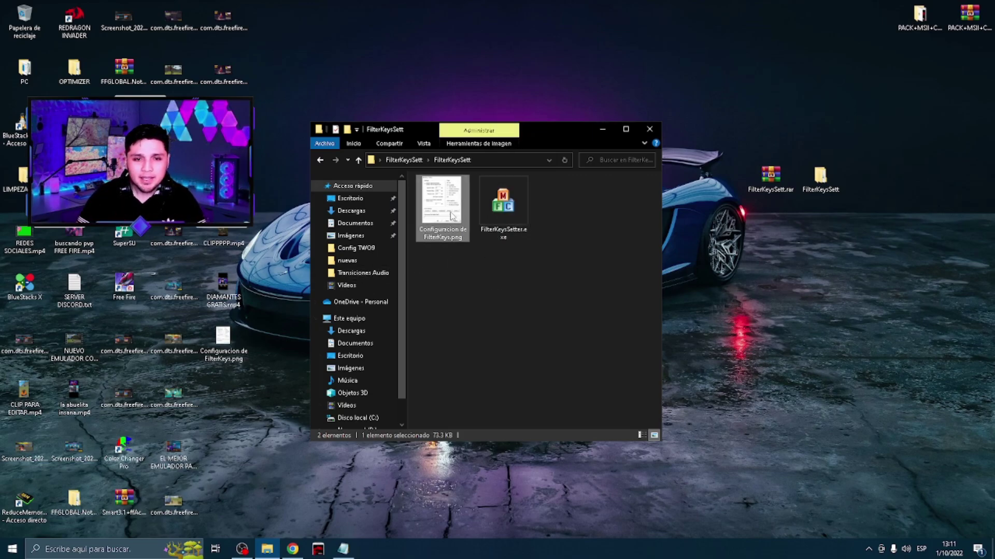
{"action": "double_click", "coordinate": [451, 218]}
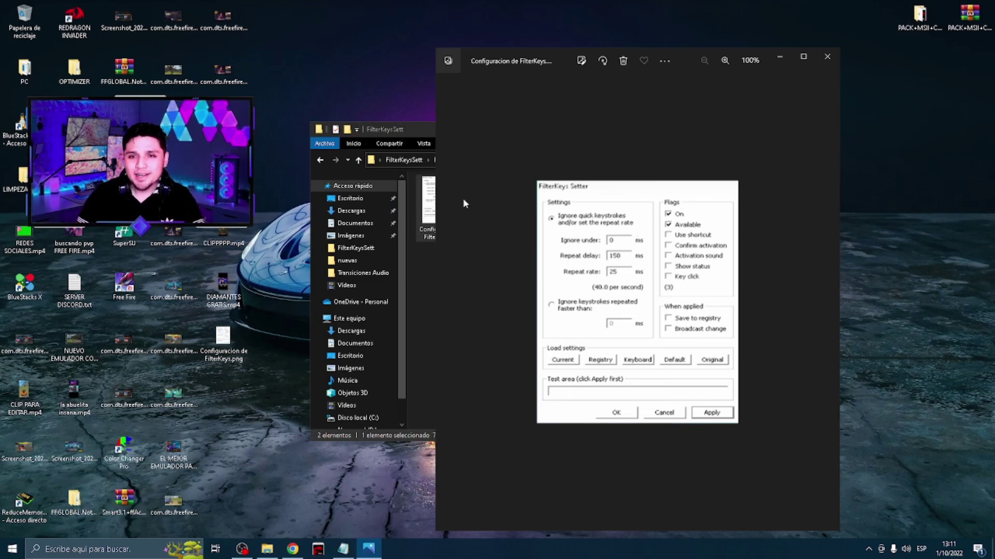
Launch FilterKeysSetter.exe and place its window beside the reference image.
{"action": "key", "text": "alt+Tab"}
{"action": "right_click", "coordinate": [503, 206]}
{"action": "left_click", "coordinate": [549, 225]}
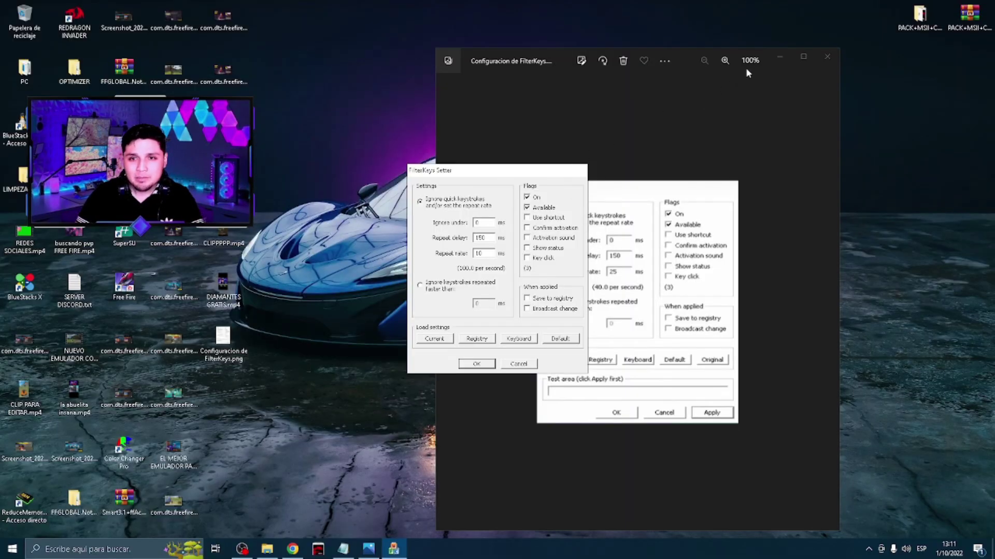
{"action": "left_click_drag", "start_coordinate": [693, 59], "coordinate": [844, 33]}
{"action": "left_click_drag", "start_coordinate": [466, 170], "coordinate": [519, 151]}
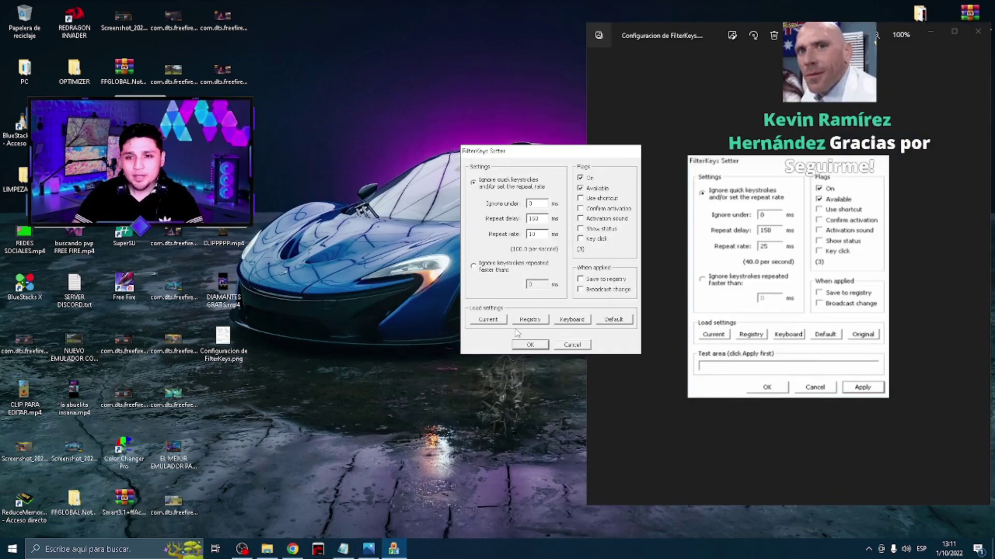
Load the default FilterKeys settings and arrange the FilterKeys Setter and folder windows around a blank Notepad document.
{"action": "left_click", "coordinate": [615, 320]}
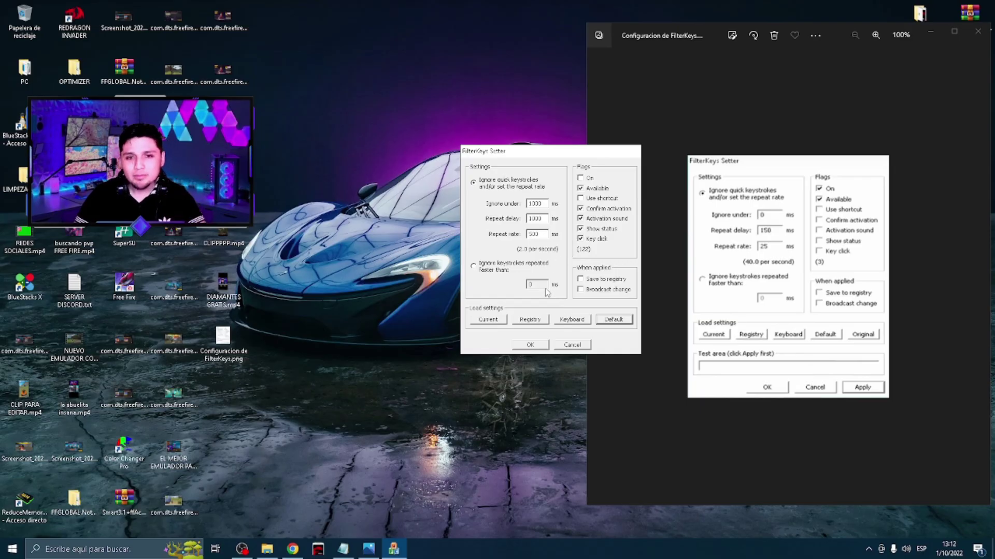
{"action": "left_click", "coordinate": [346, 552]}
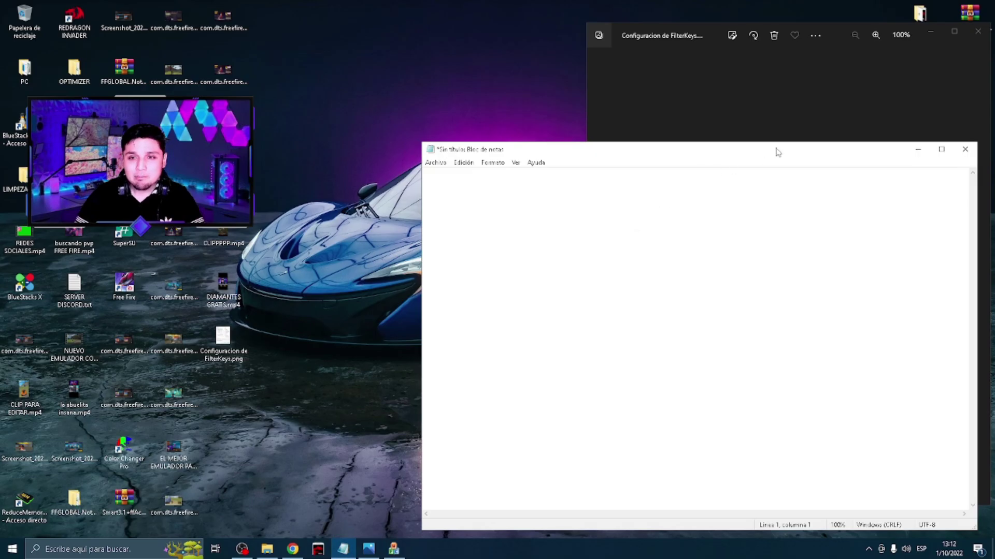
{"action": "left_click", "coordinate": [395, 551]}
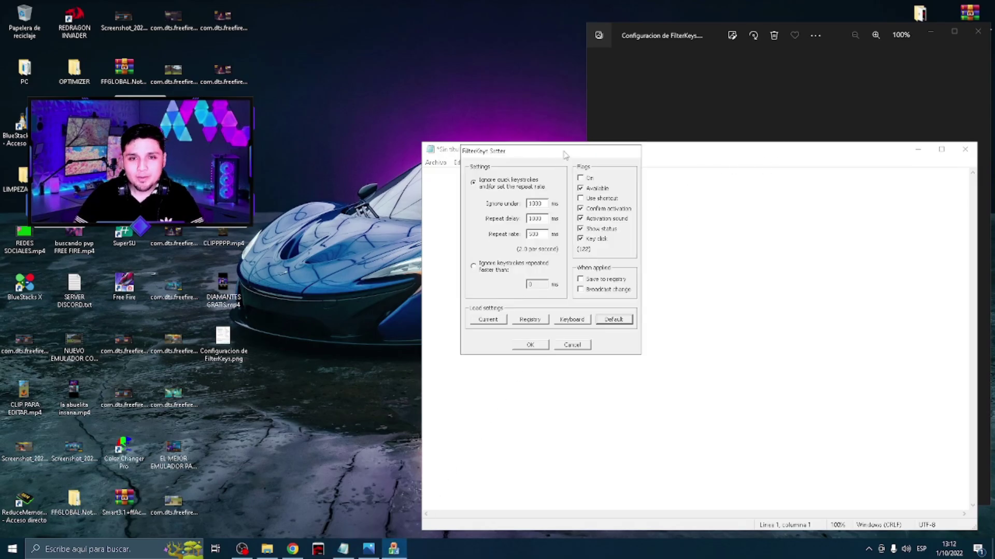
{"action": "left_click_drag", "start_coordinate": [572, 154], "coordinate": [521, 49]}
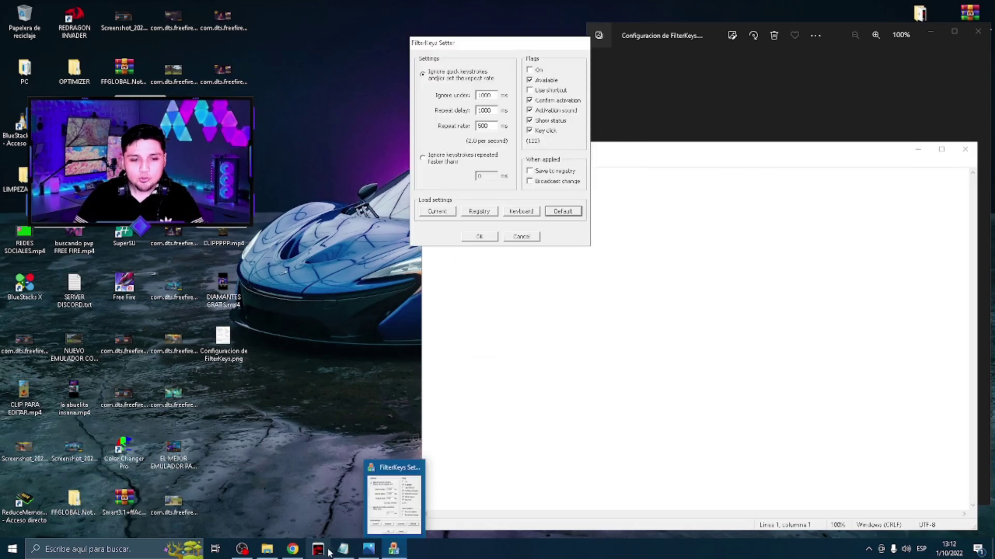
{"action": "left_click", "coordinate": [267, 549]}
{"action": "left_click_drag", "start_coordinate": [573, 130], "coordinate": [367, 214]}
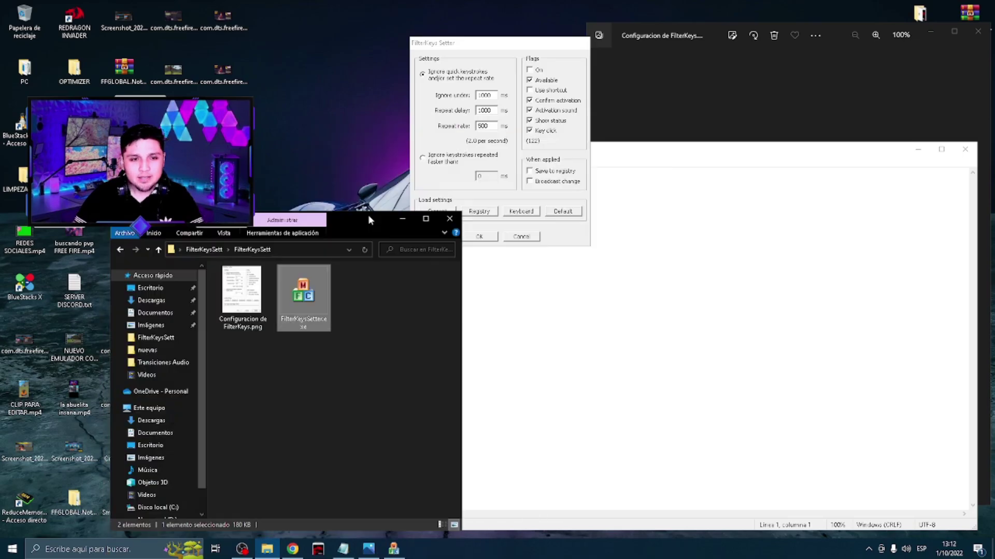
{"action": "left_click_drag", "start_coordinate": [355, 260], "coordinate": [356, 346]}
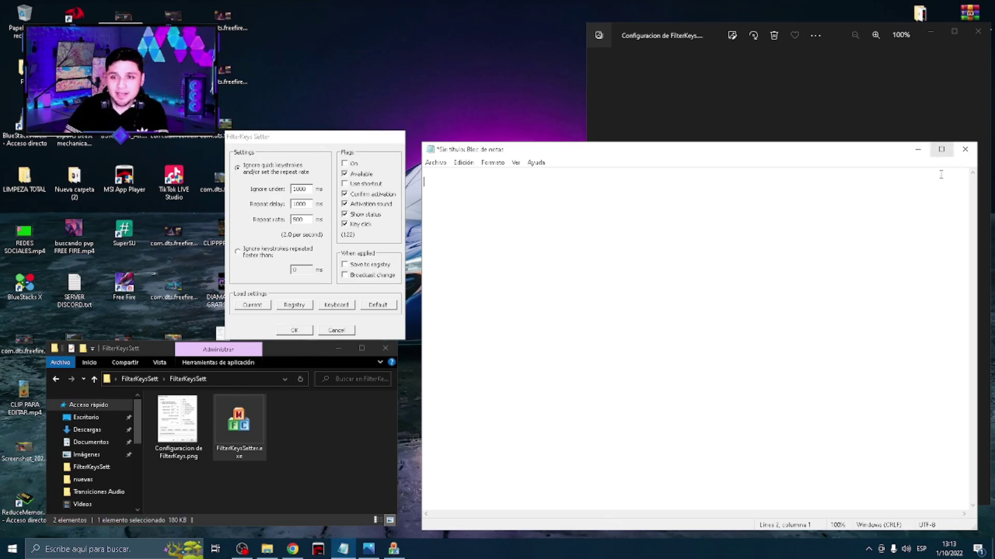
Fill one line of the Notepad document with repeated 5s to test the keyboard's repeat speed.
{"action": "type", "text": "555555555555555555555"}
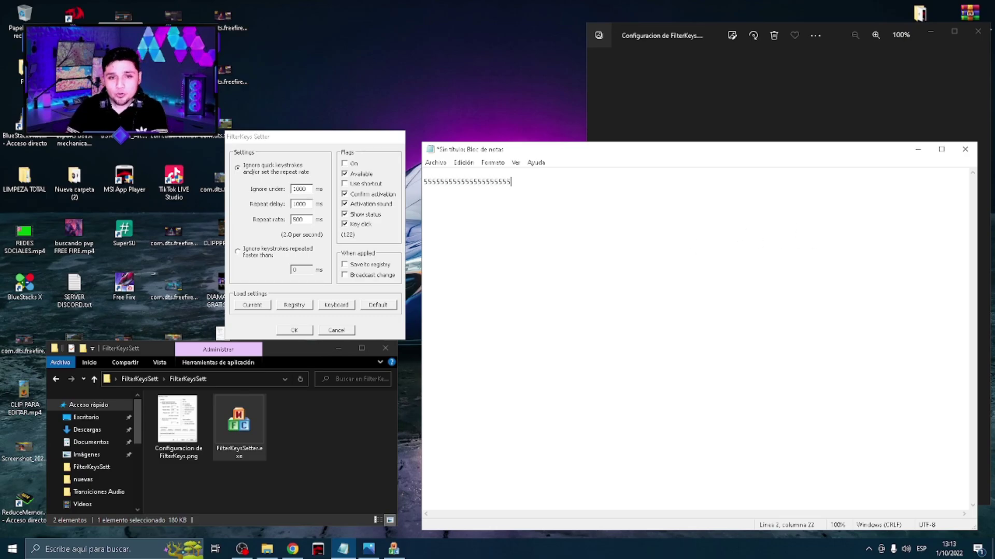
{"action": "type", "text": "5555555555555555555555555555555555555555555555555555555555555555555555555555555555"}
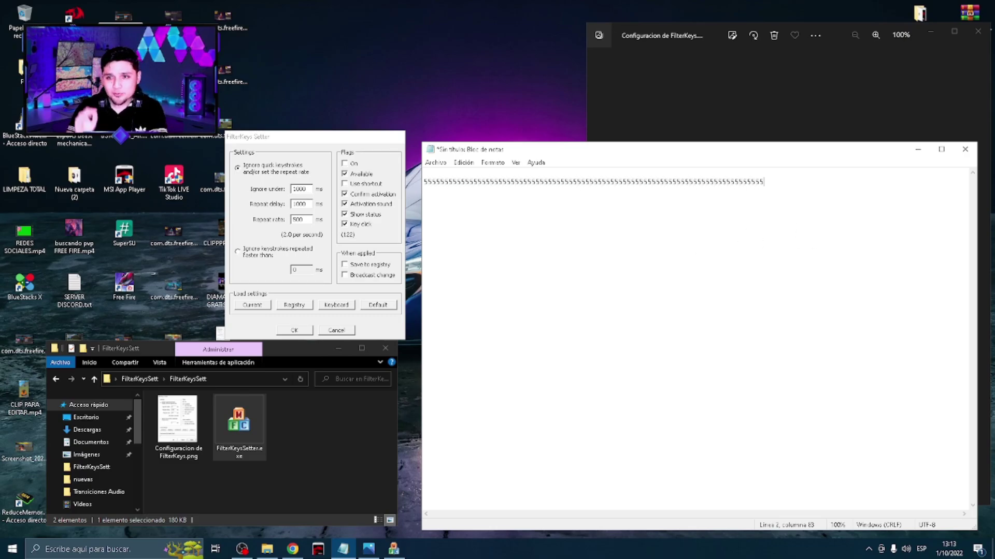
{"action": "type", "text": "55555555555555555555555"}
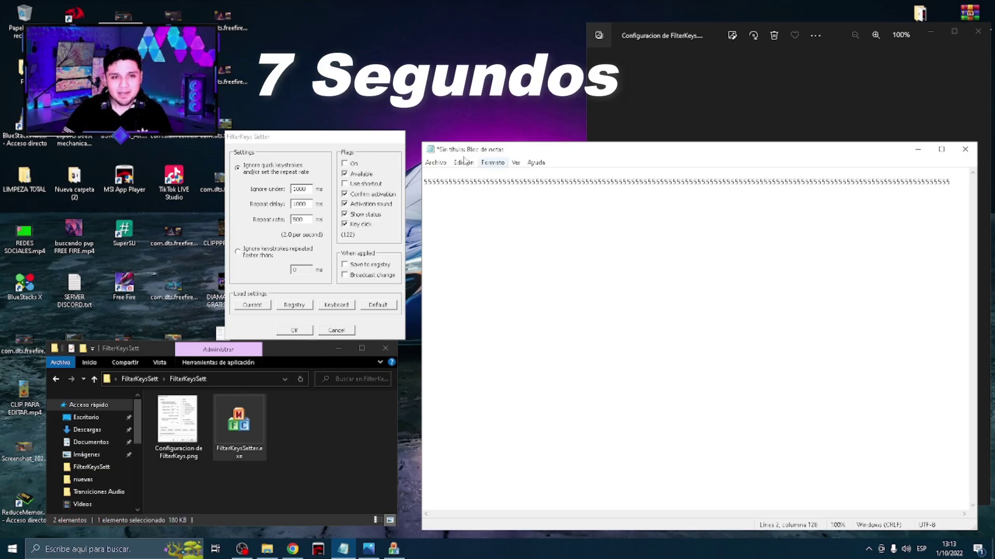
In FilterKeys Setter, set Ignore under to 0 ms, Repeat delay to 150 ms and Repeat rate to 25 ms, following the reference image.
{"action": "left_click_drag", "start_coordinate": [301, 139], "coordinate": [448, 97]}
{"action": "left_click", "coordinate": [869, 139]}
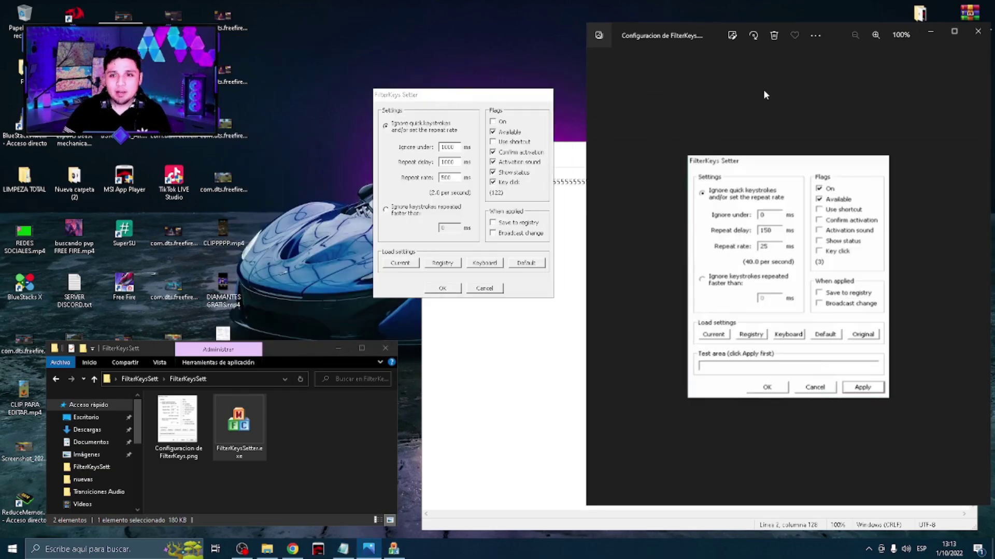
{"action": "double_click", "coordinate": [449, 148]}
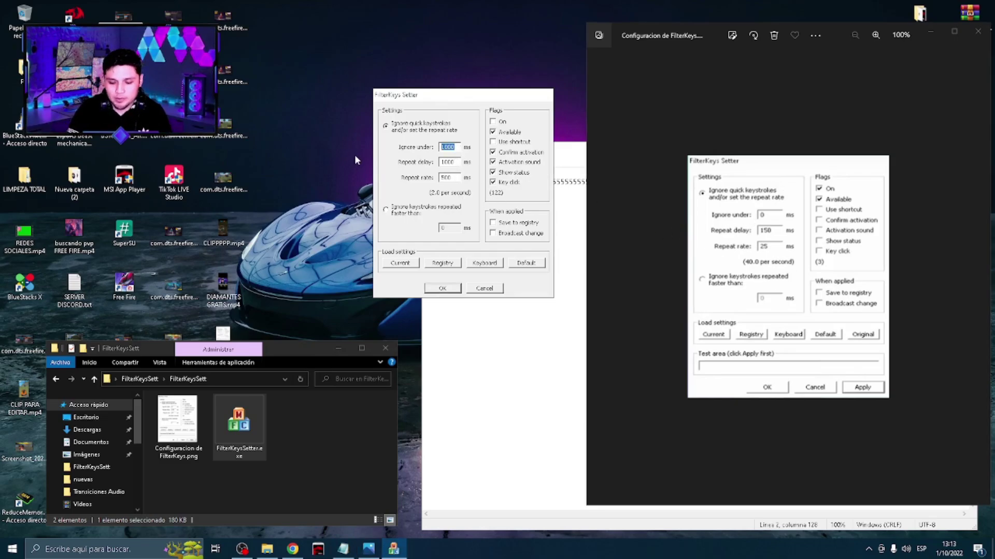
{"action": "type", "text": "0"}
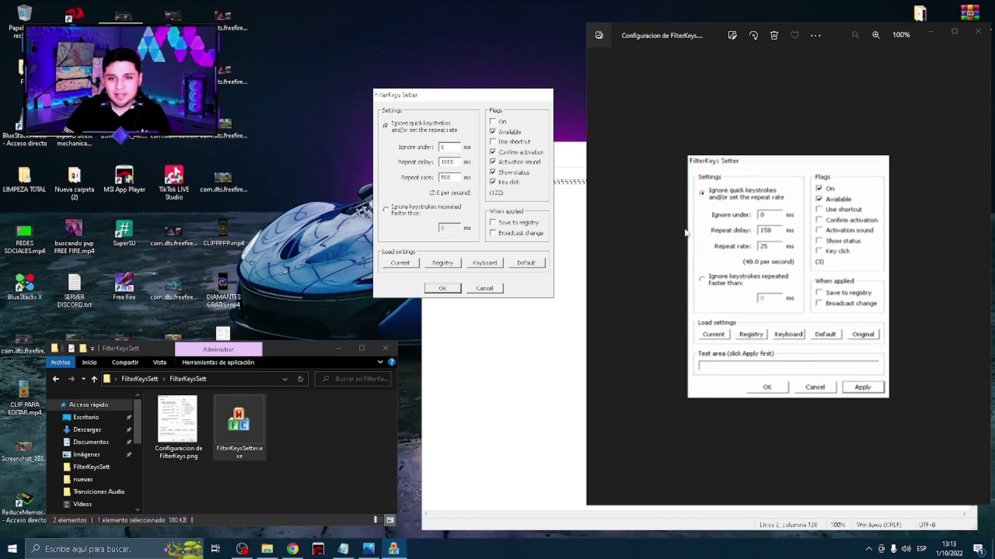
{"action": "double_click", "coordinate": [450, 162]}
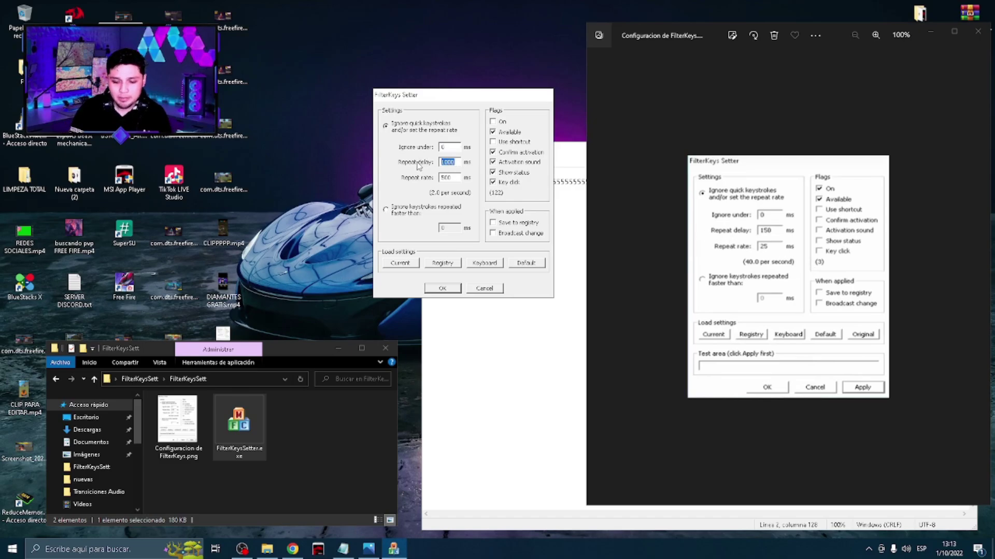
{"action": "type", "text": "150"}
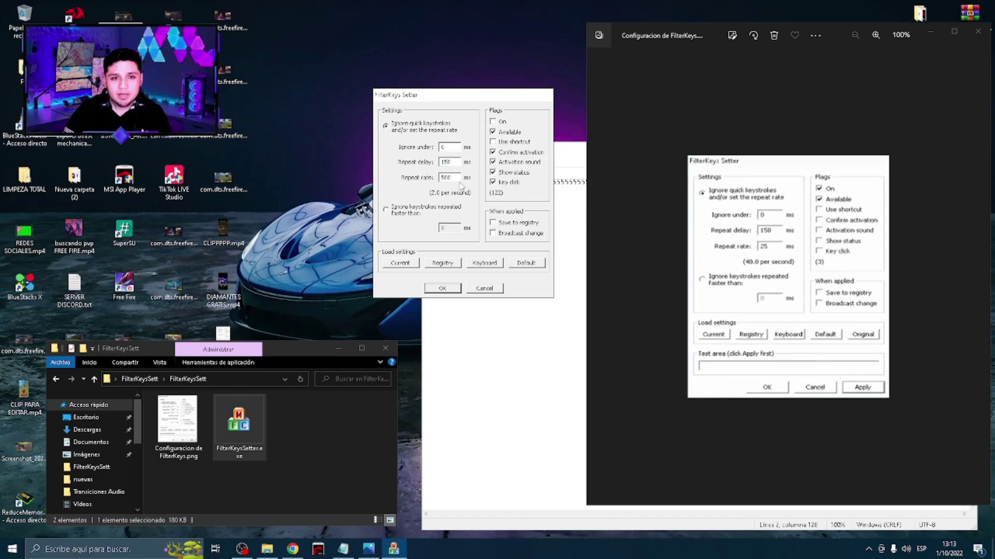
{"action": "double_click", "coordinate": [455, 177]}
{"action": "type", "text": "25"}
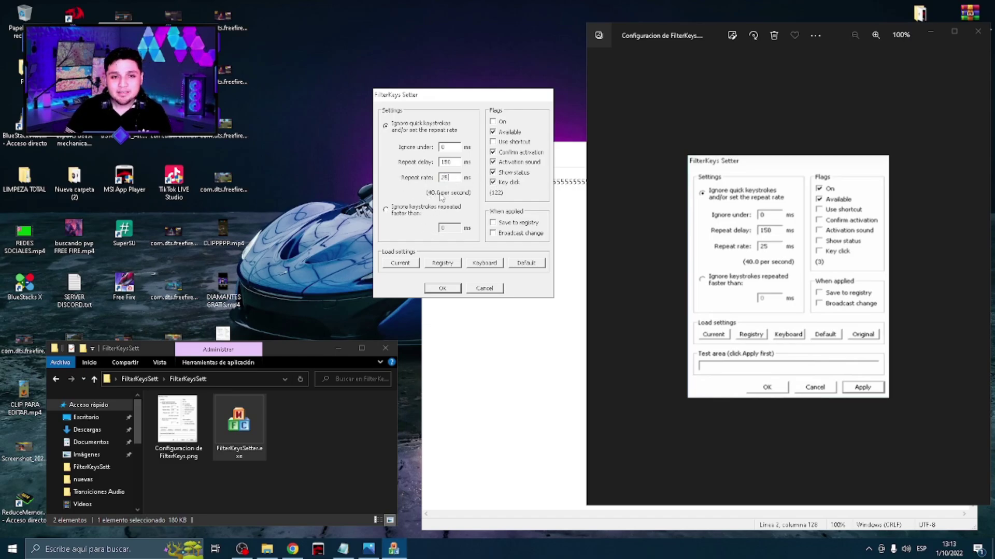
Enable the On flag, disable Confirm activation, Activation sound, Show status and Key click, and accept the settings.
{"action": "left_click", "coordinate": [492, 122]}
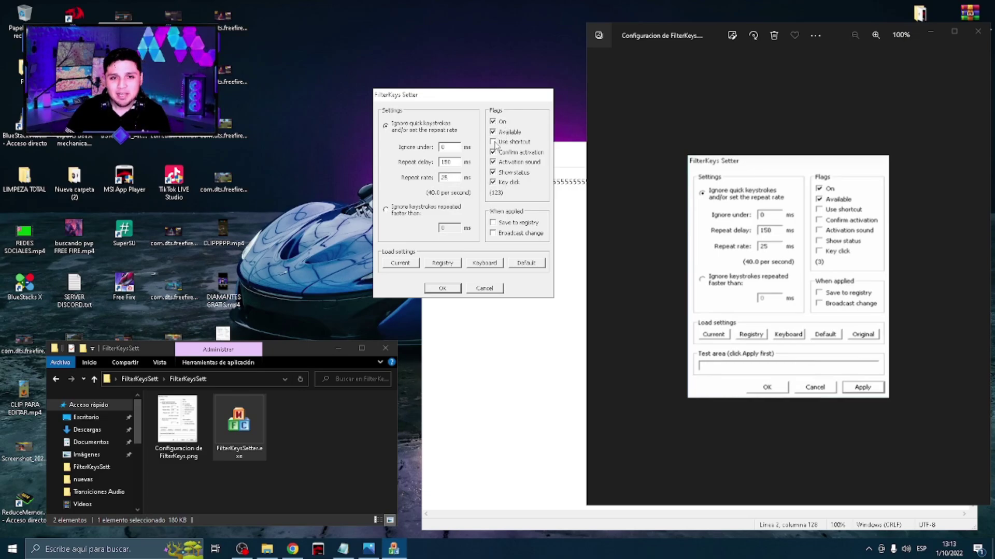
{"action": "left_click", "coordinate": [493, 142]}
{"action": "left_click", "coordinate": [493, 152]}
{"action": "left_click", "coordinate": [493, 162]}
{"action": "left_click", "coordinate": [493, 172]}
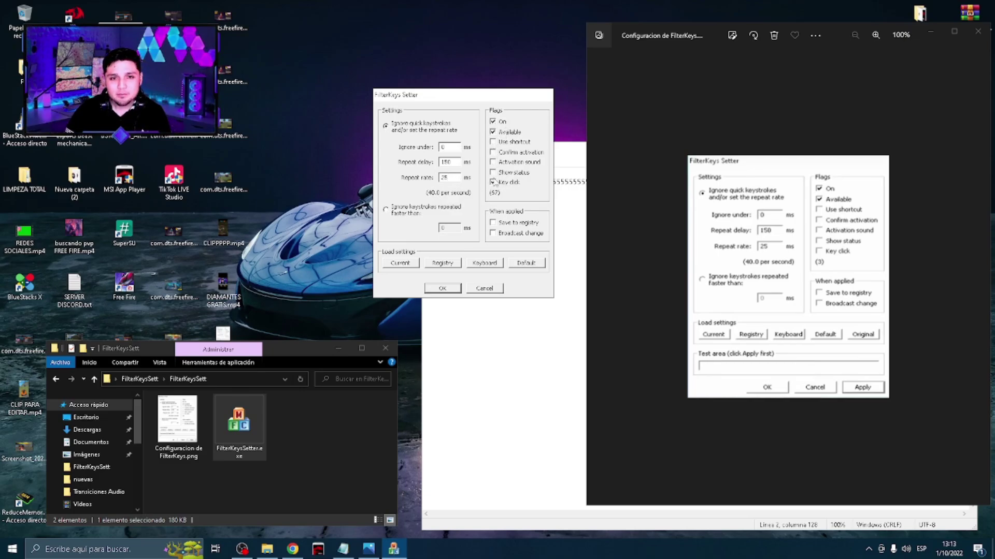
{"action": "left_click", "coordinate": [493, 182]}
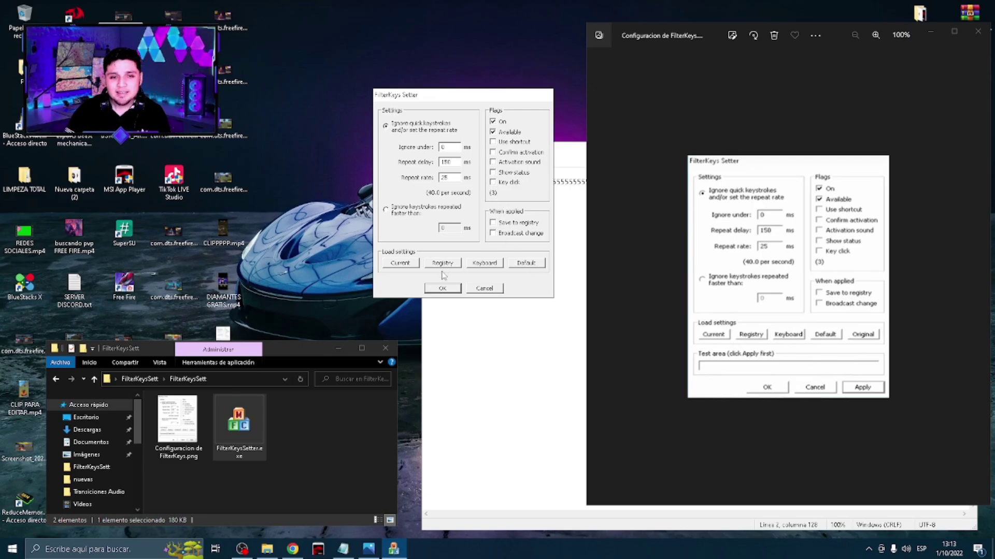
{"action": "left_click", "coordinate": [442, 288]}
Fill a second line of the Notepad document with repeated 5s to test the new repeat speed.
{"action": "left_click", "coordinate": [508, 251]}
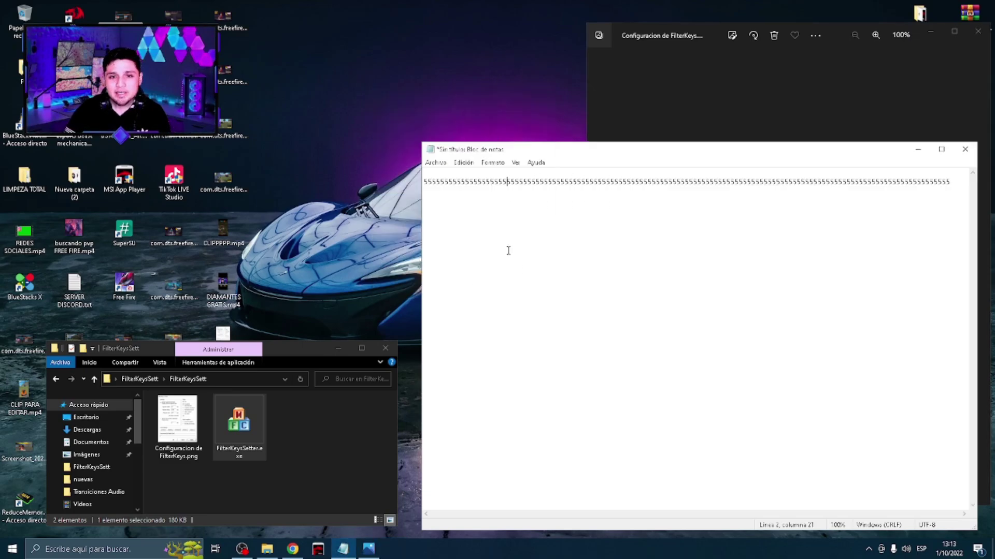
{"action": "left_click", "coordinate": [959, 181]}
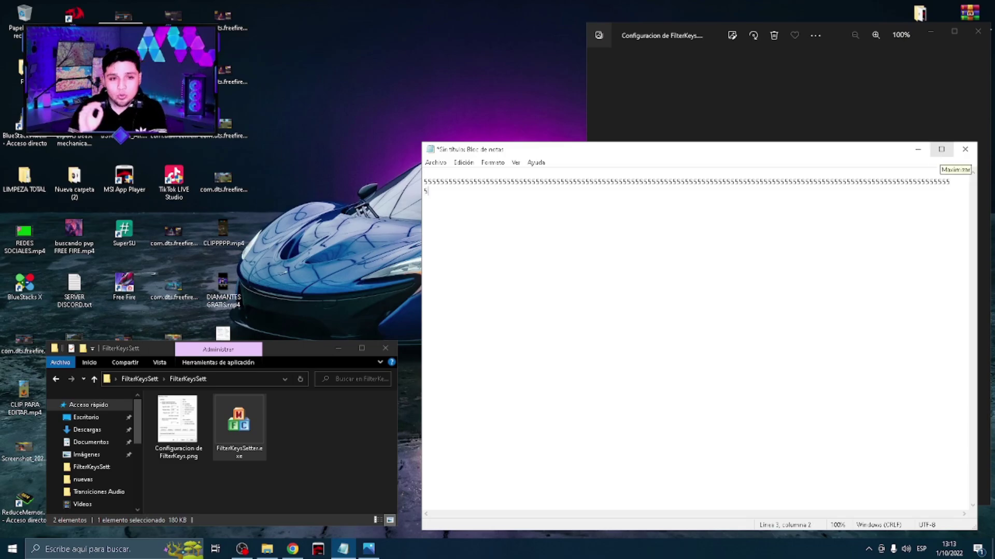
{"action": "type", "text": "5555555555555555555555555555555555555555555555555555555555555"}
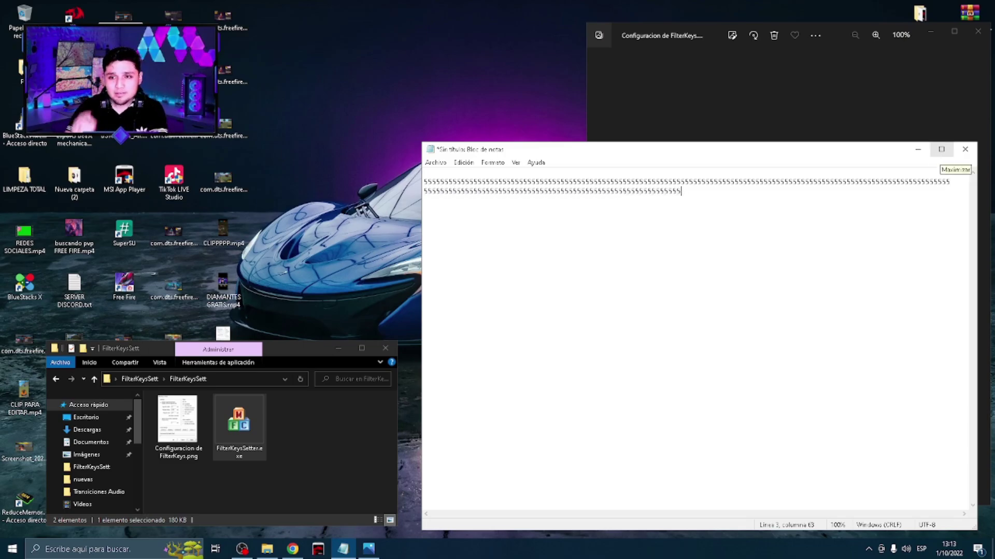
{"action": "type", "text": "555555555555555555555555555555555555555555555555555555555555555555"}
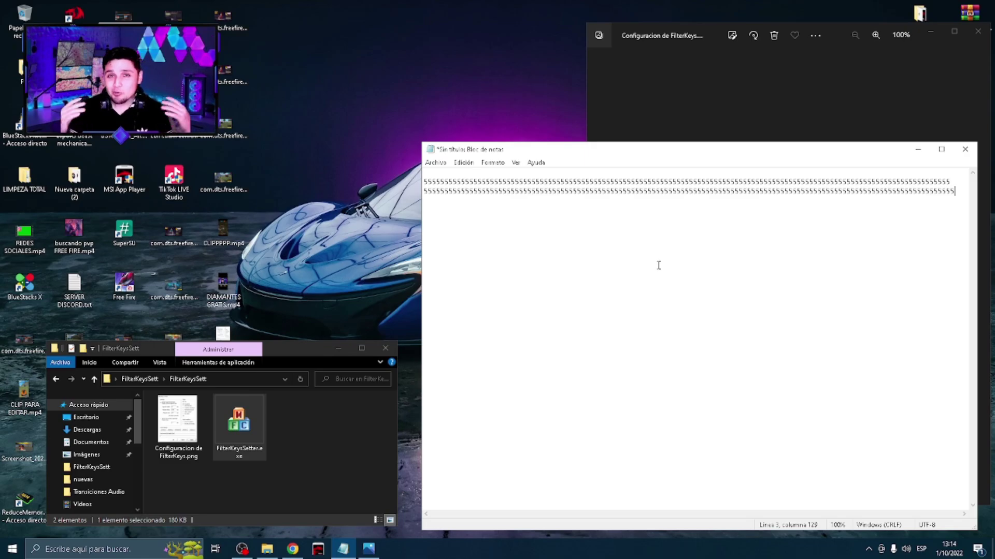
Reopen FilterKeys Setter, set the Repeat rate to 10 ms and accept the settings.
{"action": "double_click", "coordinate": [239, 422]}
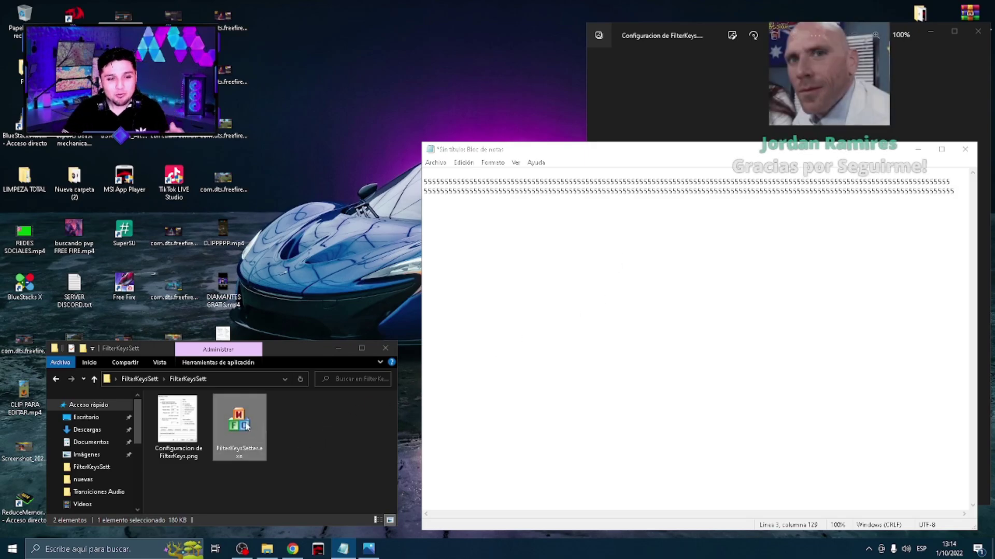
{"action": "left_click_drag", "start_coordinate": [521, 170], "coordinate": [474, 63]}
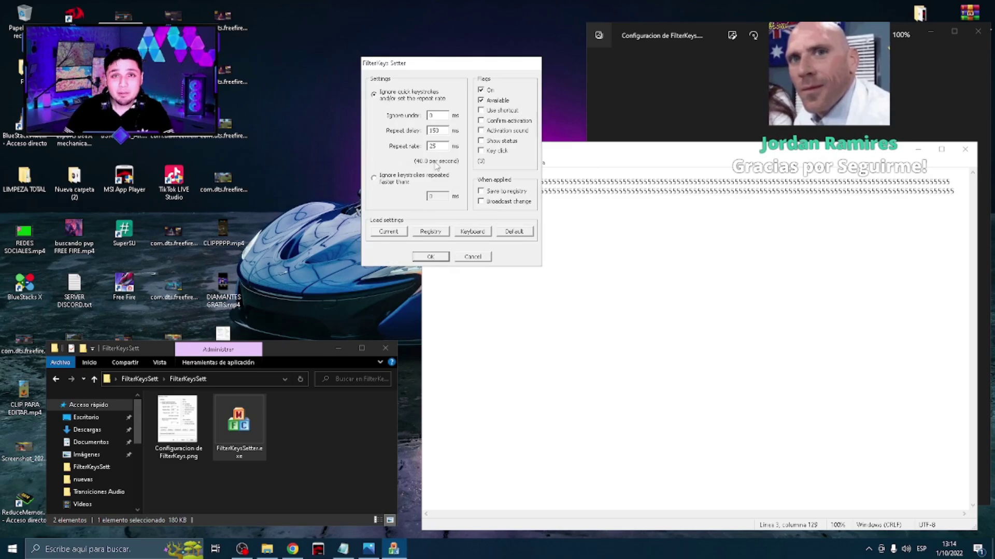
{"action": "double_click", "coordinate": [434, 146]}
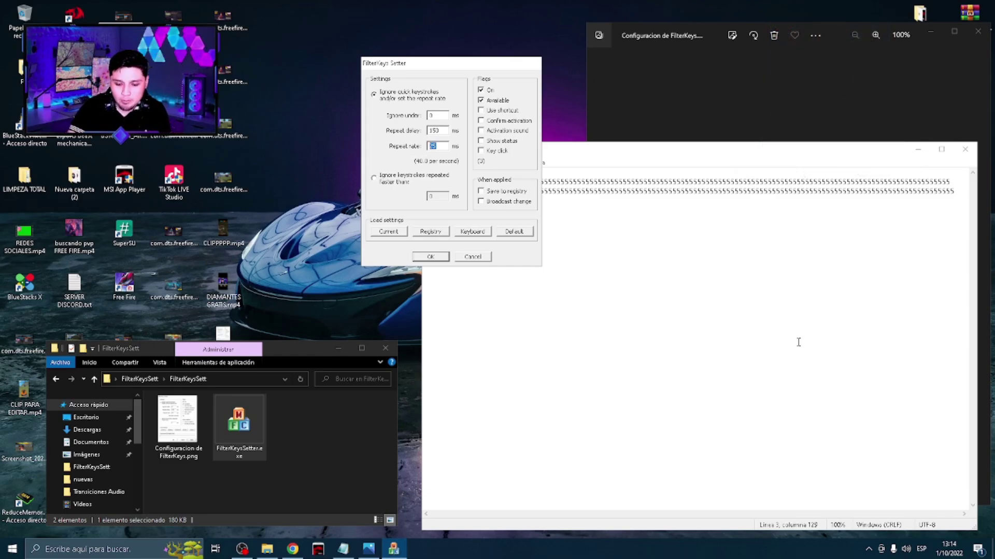
{"action": "type", "text": "10"}
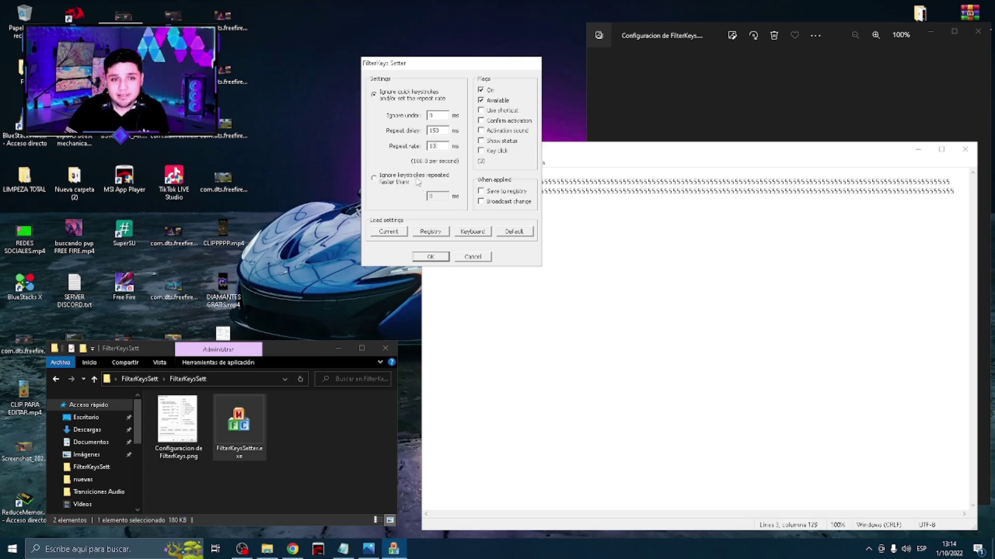
{"action": "left_click", "coordinate": [431, 257]}
Fill a third line of the Notepad document with repeated 5s to test the 10 ms repeat rate.
{"action": "key", "text": "Return"}
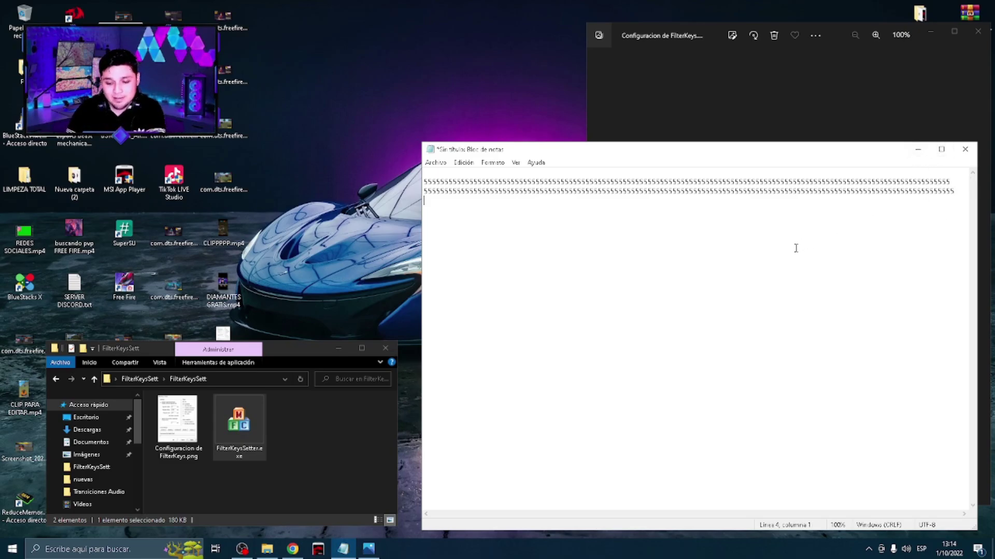
{"action": "type", "text": "5555555555555555555555555555555555555555555555555555555555555555555555555555555"}
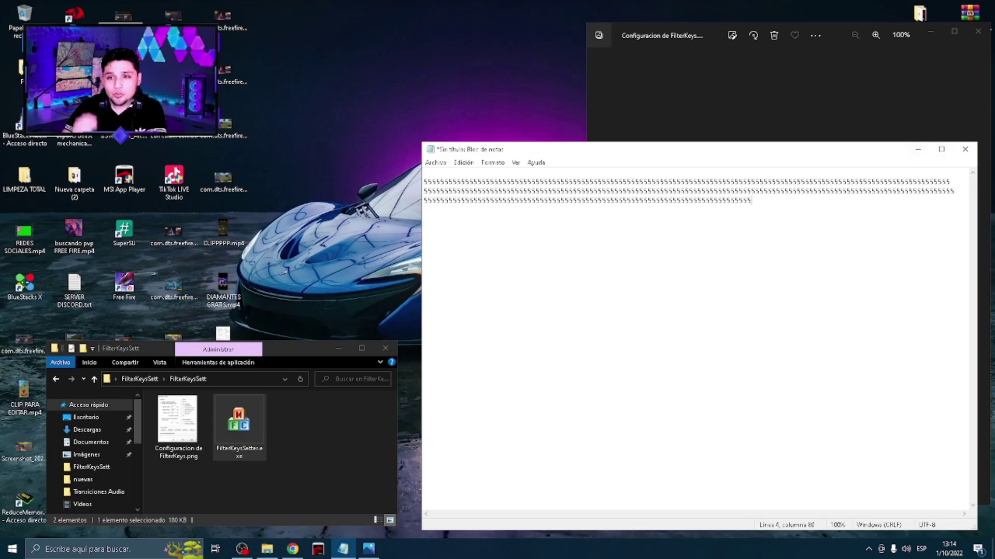
{"action": "type", "text": "55555555555555555555555555555555555555555555555"}
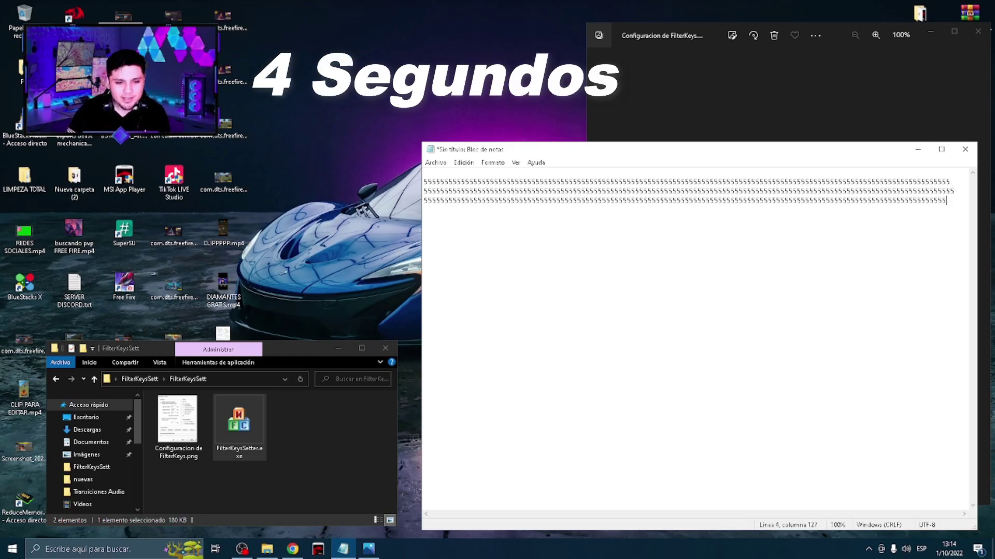
Set the Repeat rate to 5 ms in FilterKeys Setter and fill a fourth line of the Notepad document with repeated 5s.
{"action": "left_click", "coordinate": [238, 415]}
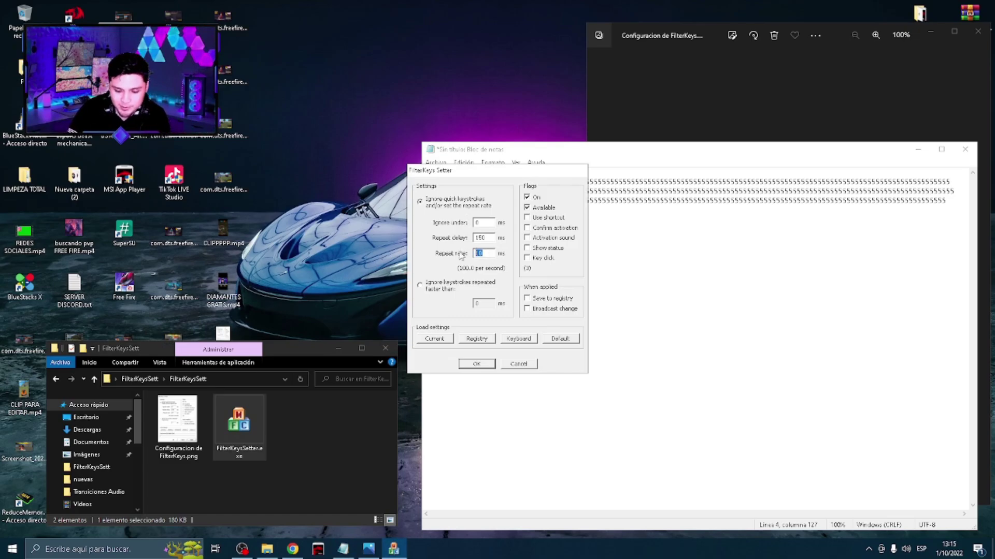
{"action": "left_click", "coordinate": [472, 365]}
{"action": "key", "text": "Return"}
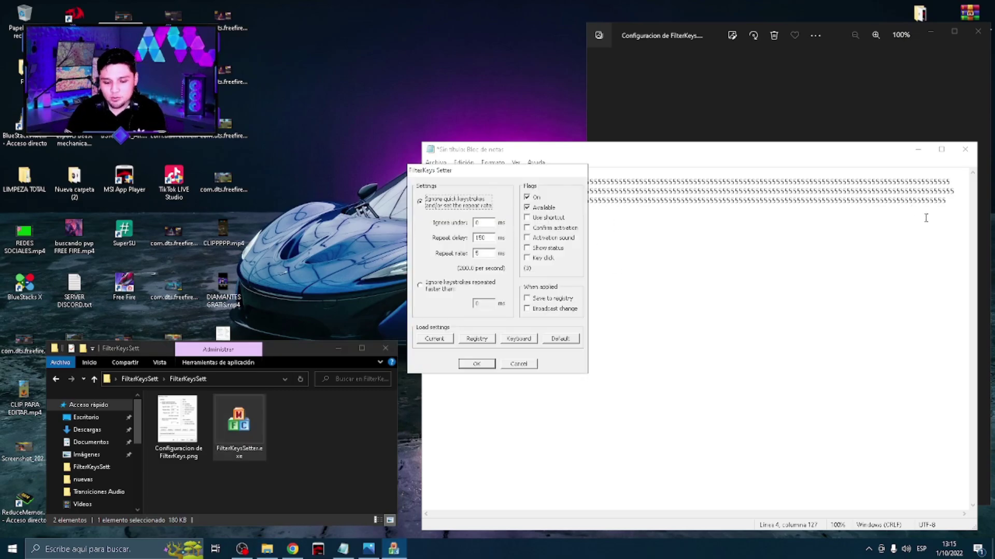
{"action": "left_click", "coordinate": [709, 269]}
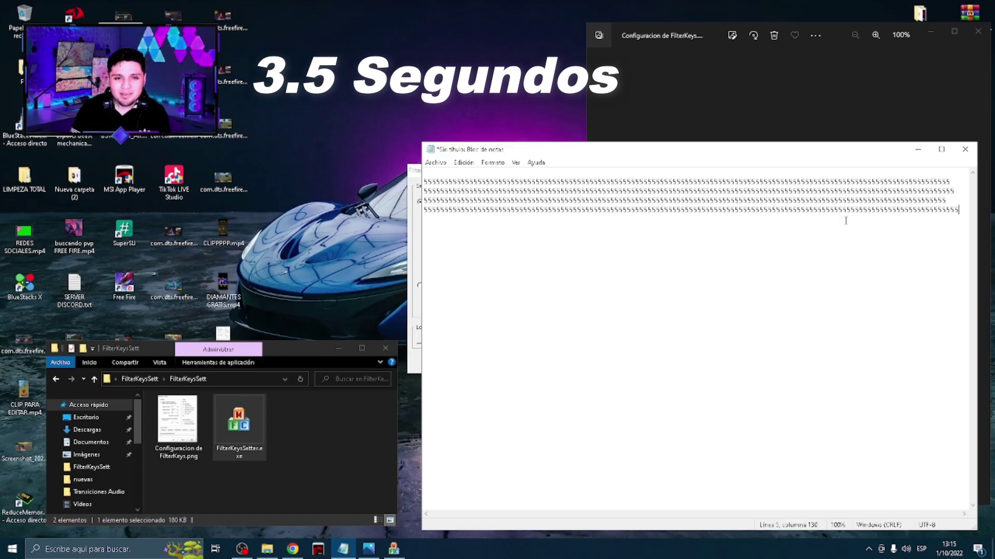
Set the Repeat rate to 20 ms in FilterKeys Setter and accept the settings.
{"action": "left_click", "coordinate": [419, 251]}
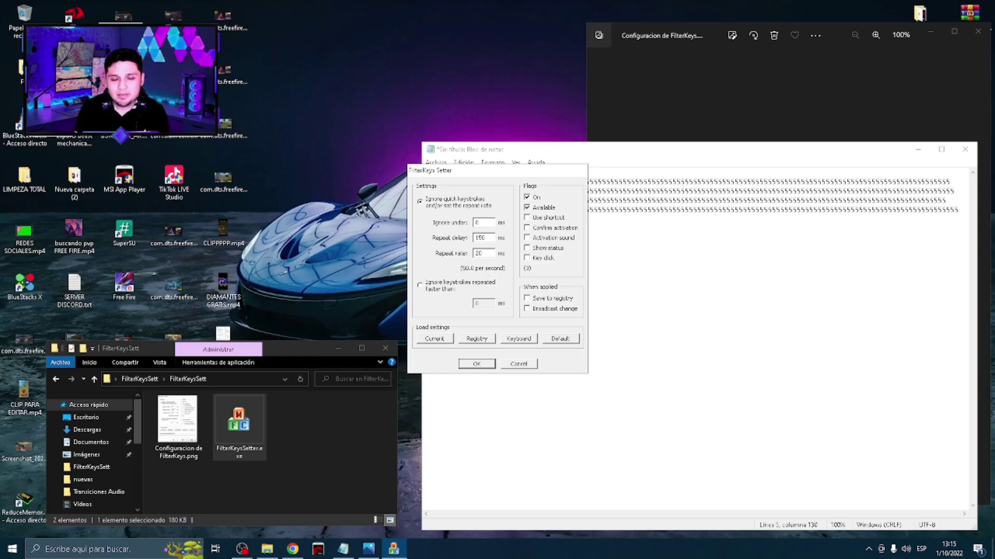
{"action": "left_click", "coordinate": [476, 364]}
Close the Notepad document without saving it and close the FilterKeys reference image.
{"action": "left_click", "coordinate": [967, 151]}
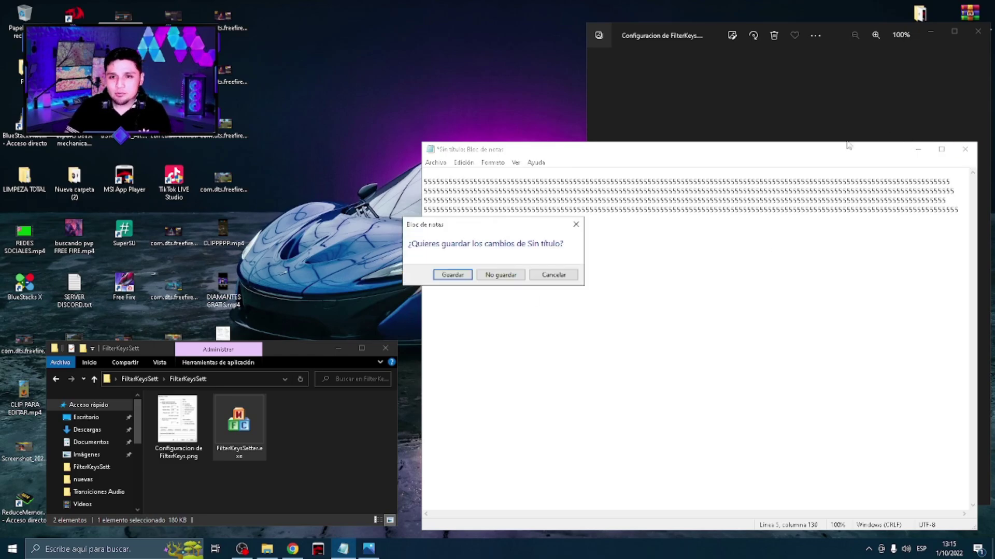
{"action": "left_click", "coordinate": [501, 275]}
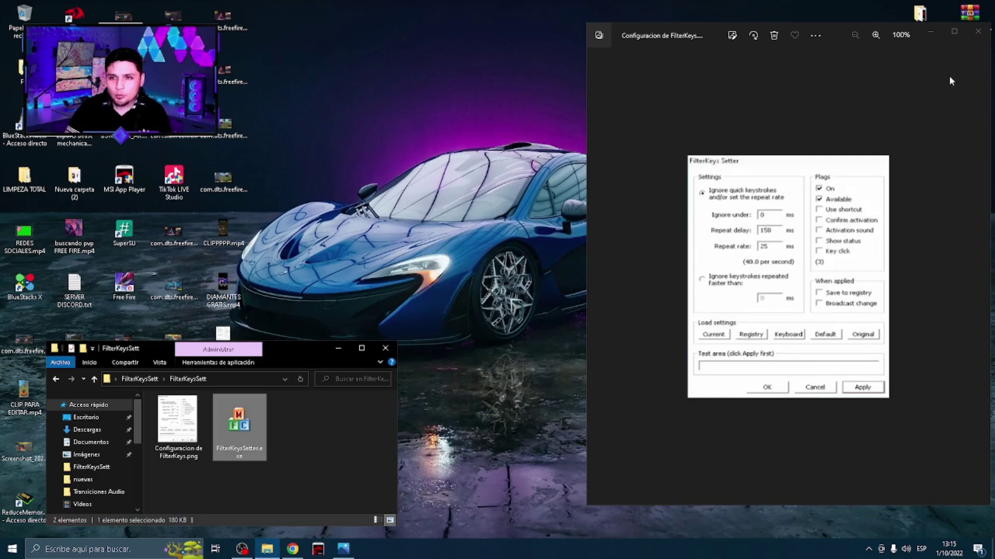
{"action": "left_click", "coordinate": [977, 31]}
Reopen FilterKeys Setter to review its settings, accept them as they are and close the FilterKeysSett folder.
{"action": "left_click_drag", "start_coordinate": [317, 354], "coordinate": [693, 127]}
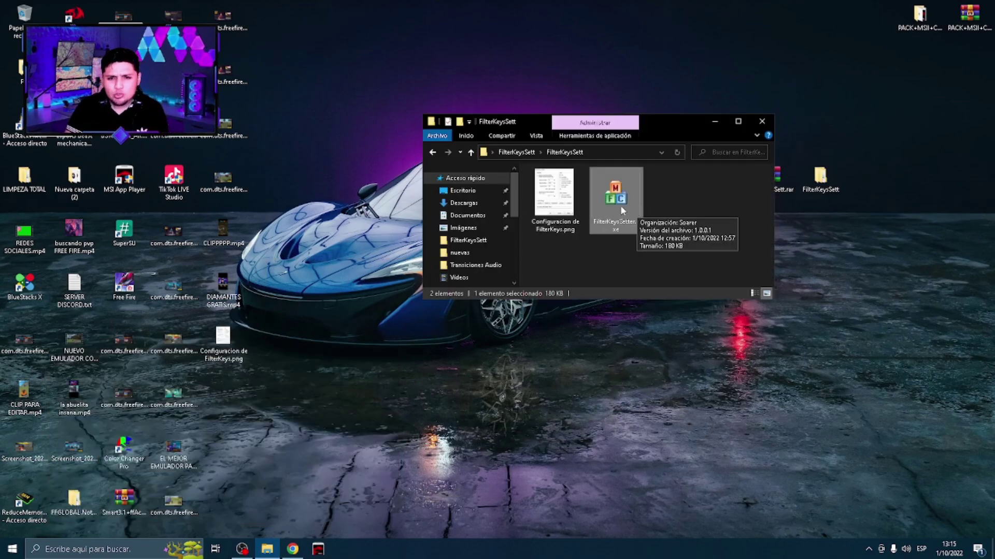
{"action": "double_click", "coordinate": [620, 209]}
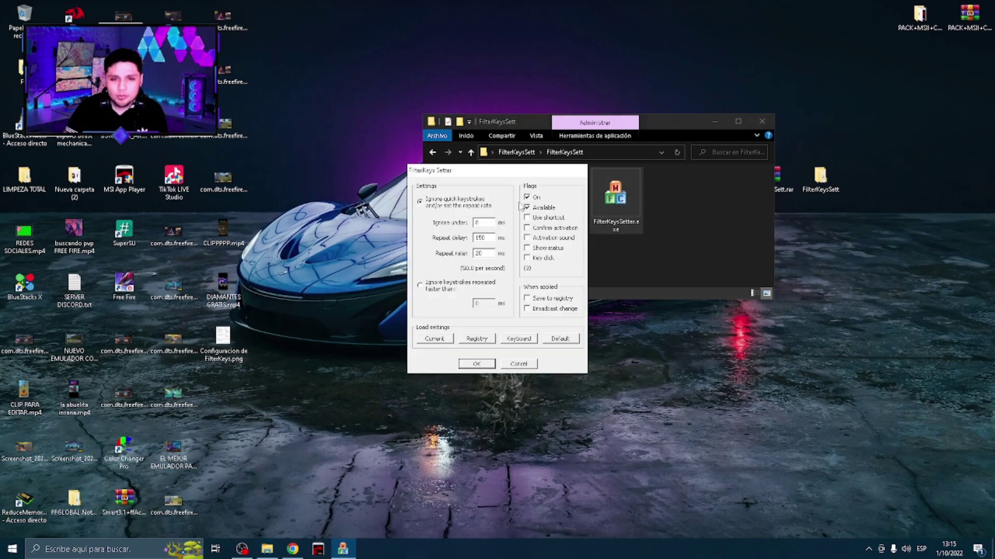
{"action": "left_click_drag", "start_coordinate": [530, 175], "coordinate": [692, 84]}
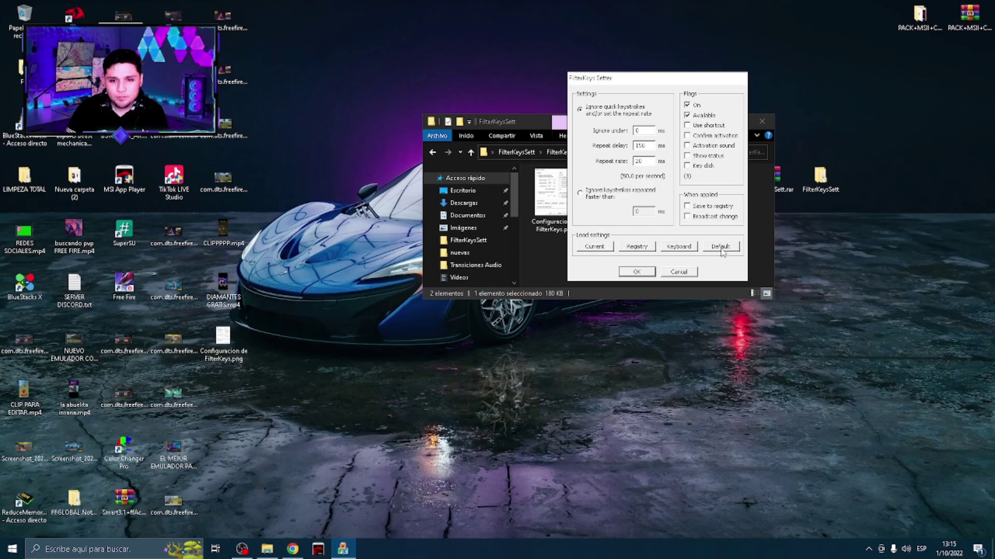
{"action": "left_click", "coordinate": [637, 272]}
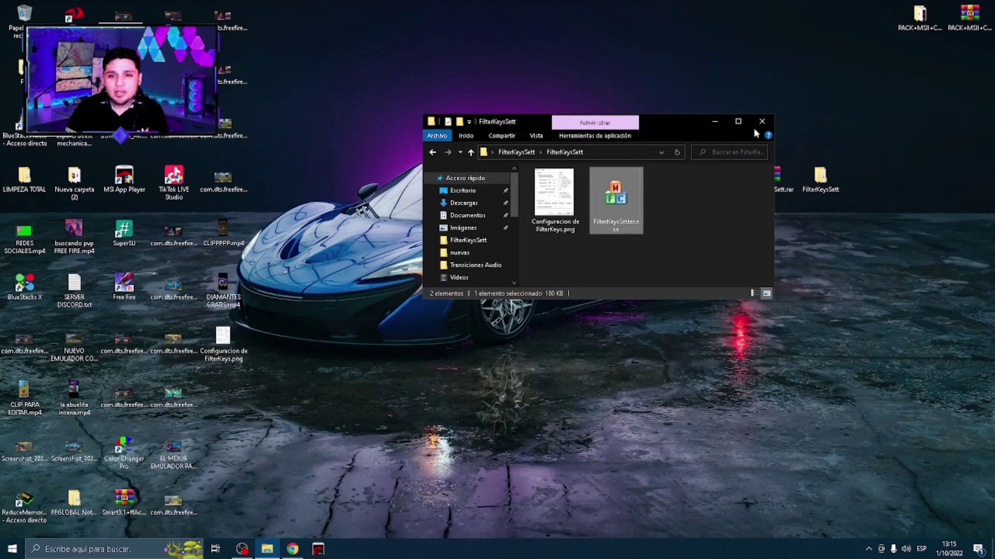
{"action": "left_click", "coordinate": [761, 121]}
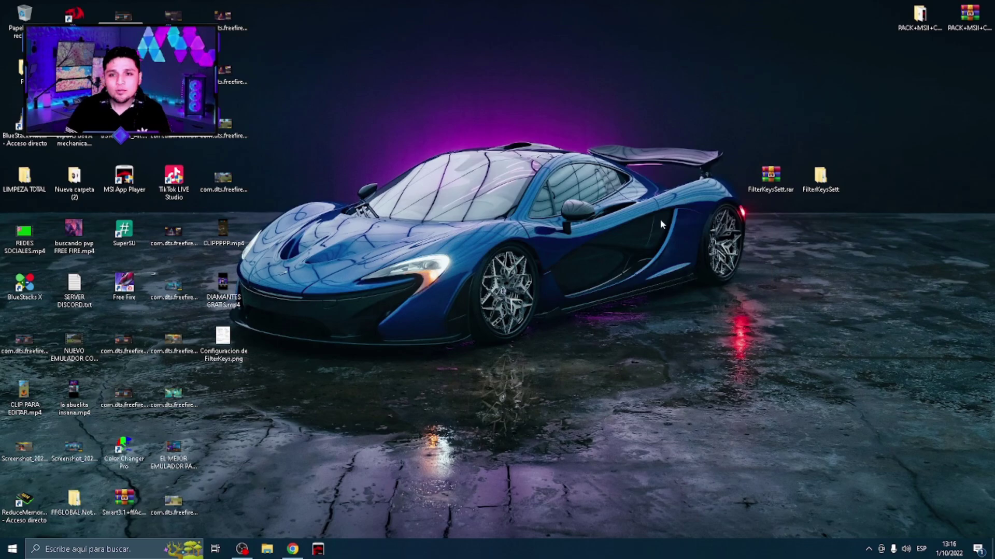
Switch to Free Fire in the App Player and walk the character to the weapons crate.
{"action": "left_click", "coordinate": [319, 549]}
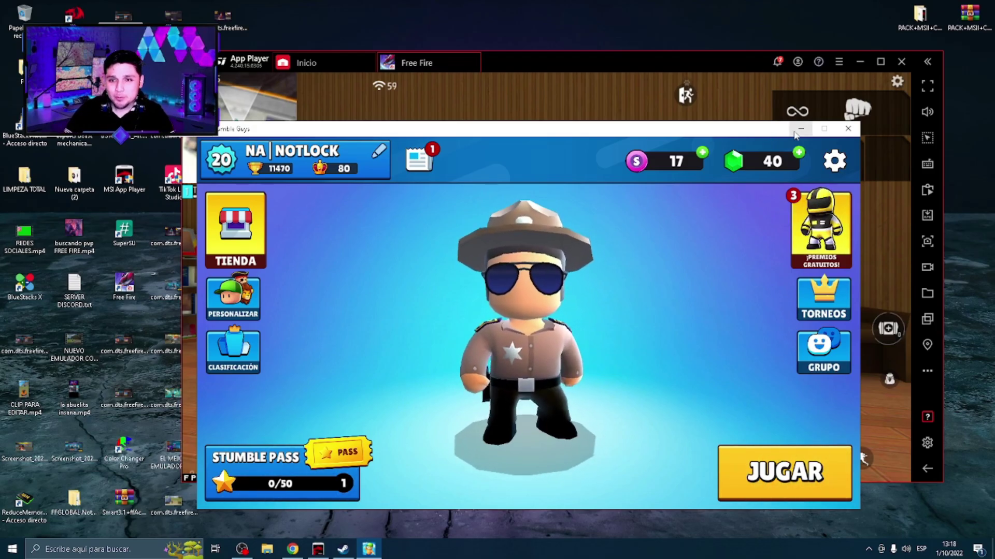
{"action": "key", "text": "alt+Tab"}
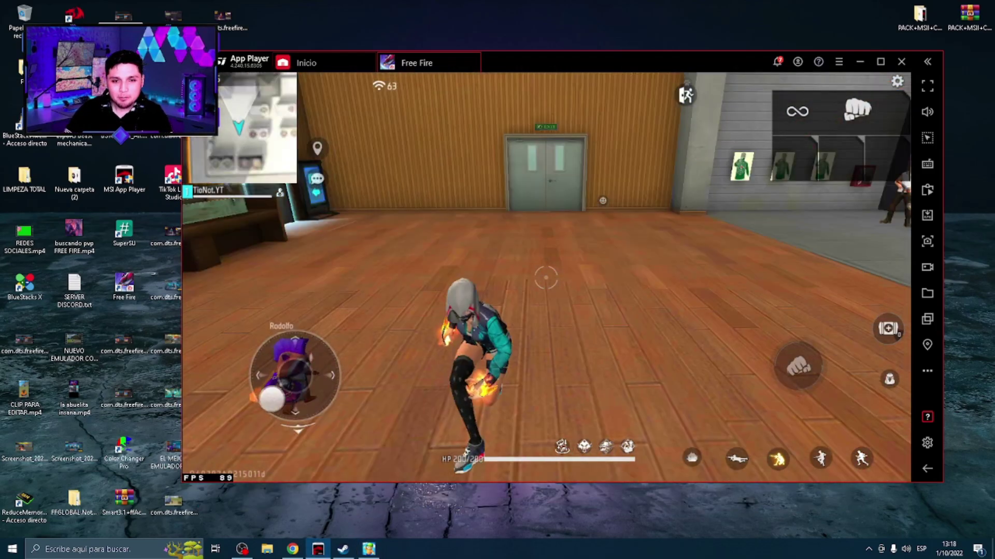
{"action": "key", "text": "w"}
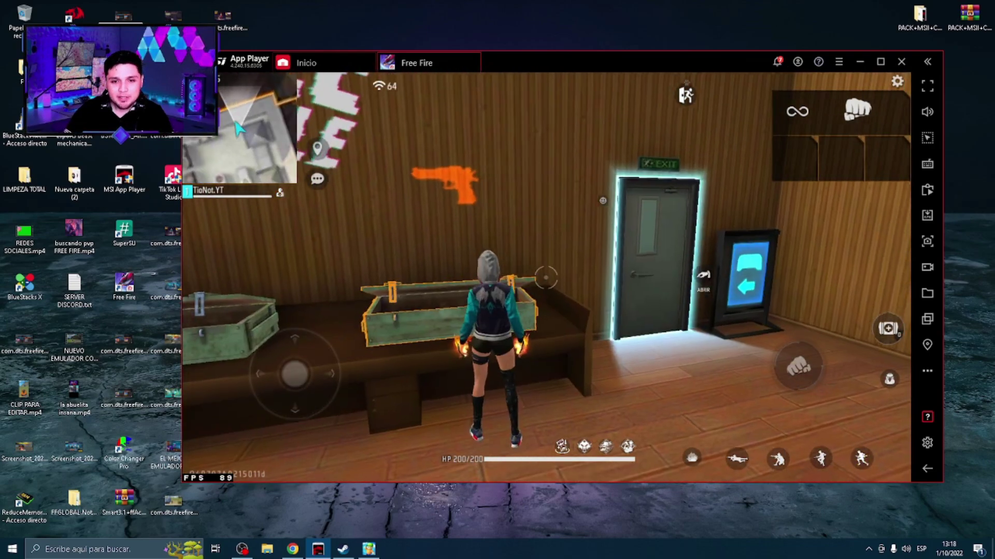
Get the M1887 shotgun and the Thompson submachine gun from the weapons crate.
{"action": "key", "text": "f"}
{"action": "left_click", "coordinate": [623, 155]}
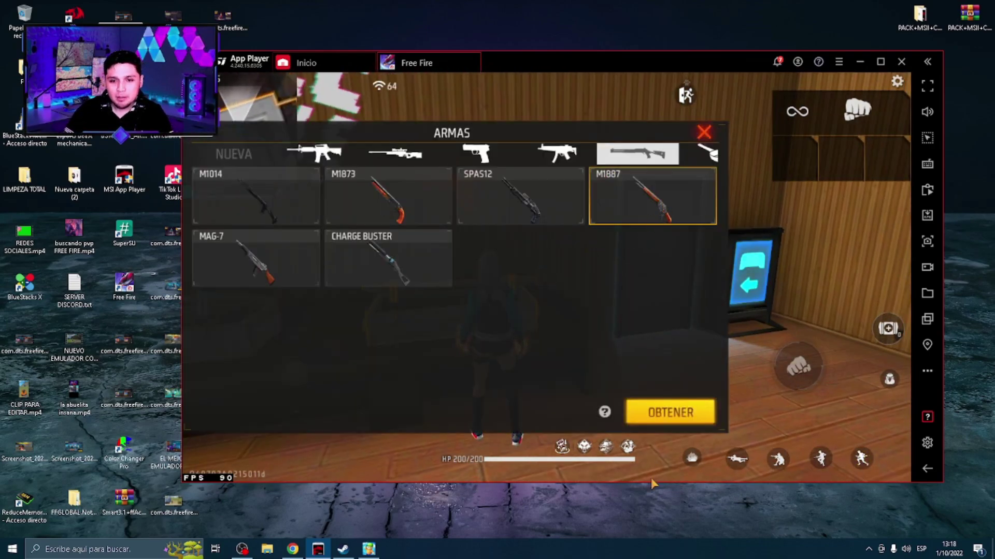
{"action": "left_click", "coordinate": [681, 415]}
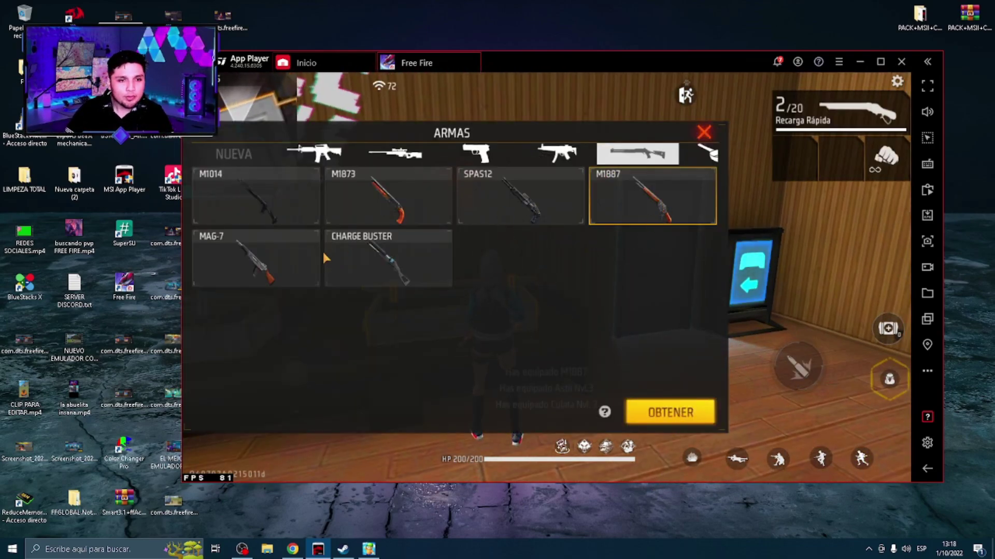
{"action": "left_click", "coordinate": [551, 154]}
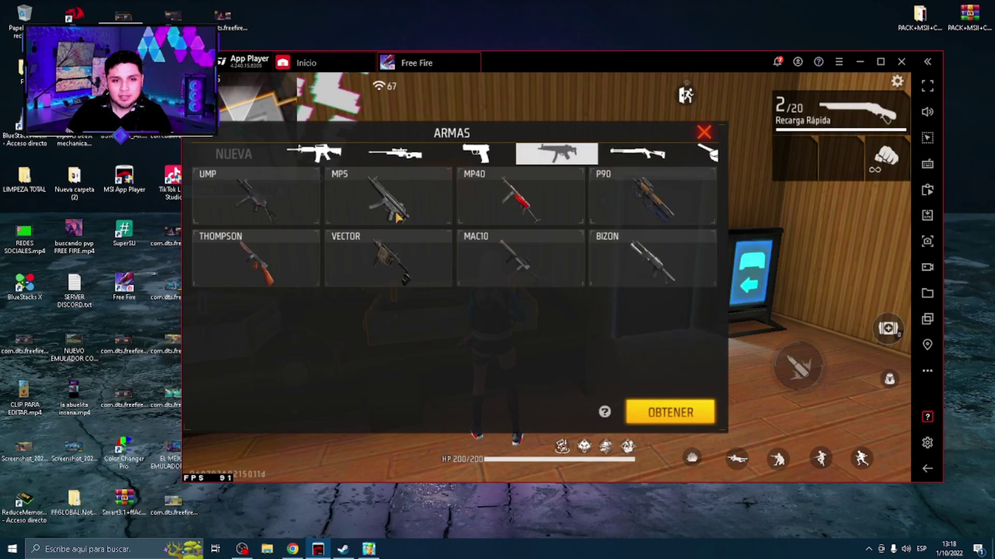
{"action": "left_click", "coordinate": [671, 412]}
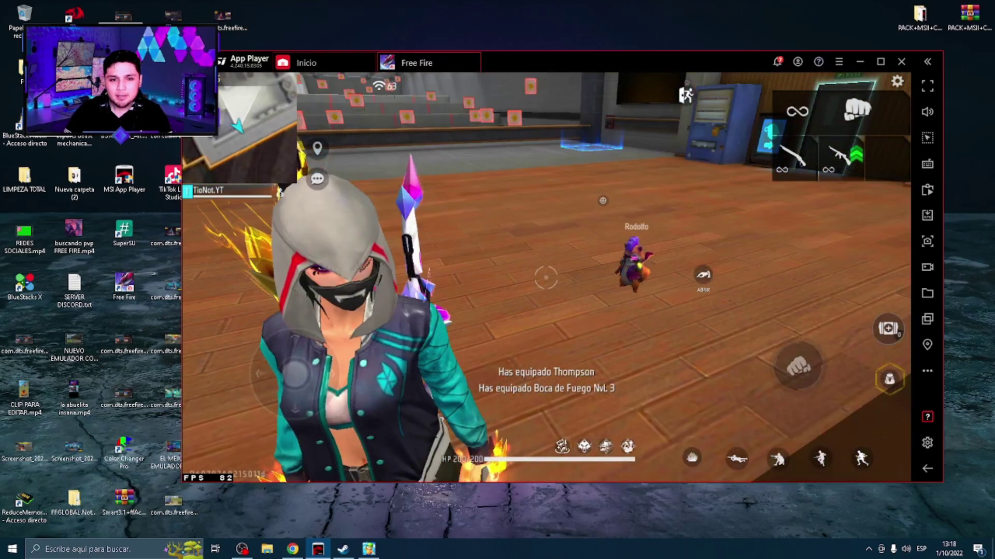
Shoot at the training dummy while moving and alternating between the M1887, the Thompson and fists to test key response.
{"action": "key", "text": "2"}
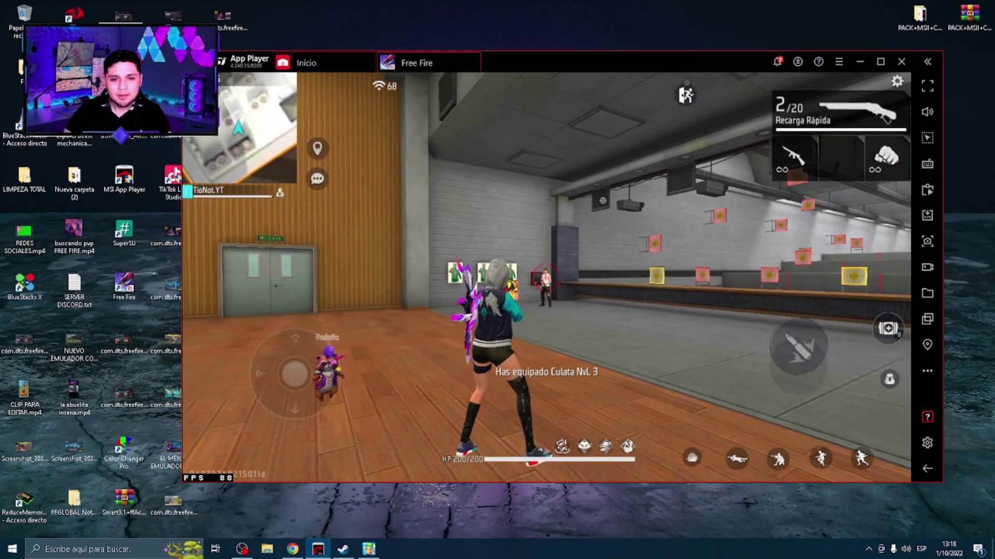
{"action": "left_click", "coordinate": [545, 278]}
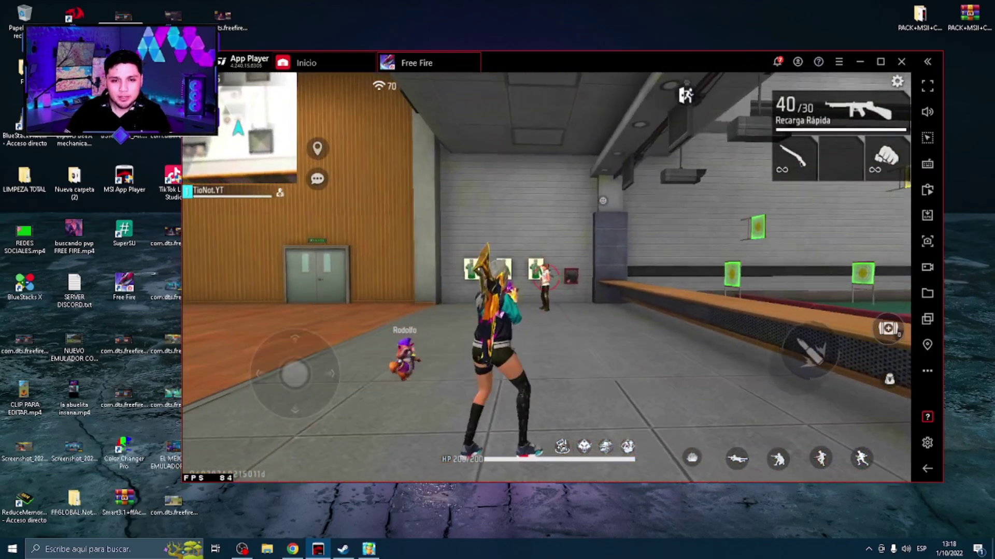
{"action": "left_click", "coordinate": [546, 278]}
{"action": "left_click", "coordinate": [545, 278]}
{"action": "key", "text": "r"}
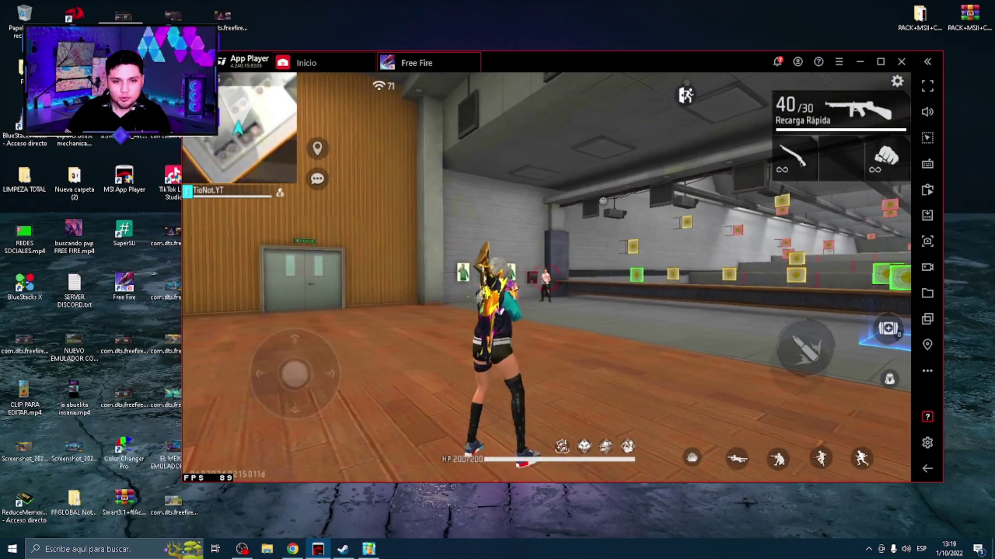
{"action": "left_click", "coordinate": [546, 278]}
{"action": "left_click", "coordinate": [545, 278]}
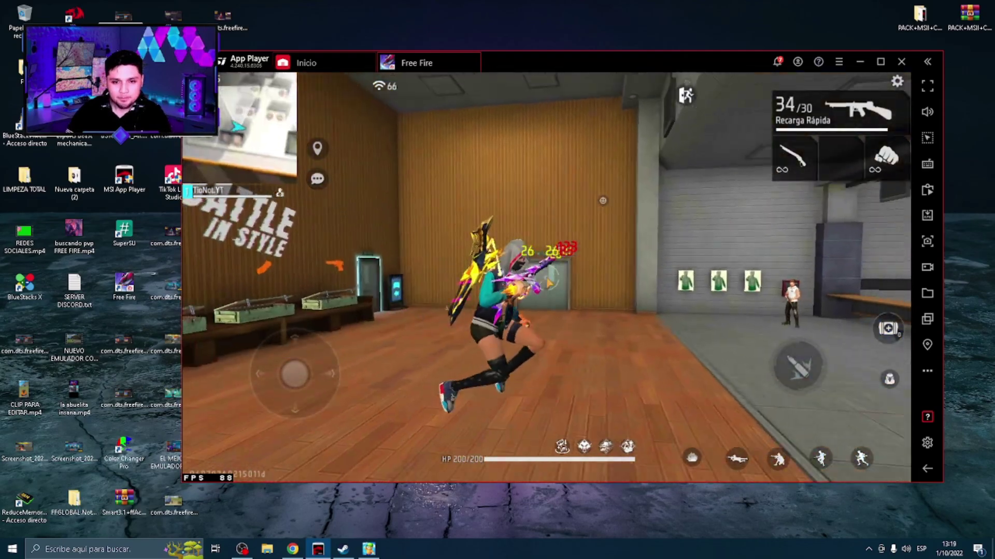
{"action": "left_click", "coordinate": [545, 278]}
{"action": "left_click", "coordinate": [545, 278]}
{"action": "left_click", "coordinate": [545, 279]}
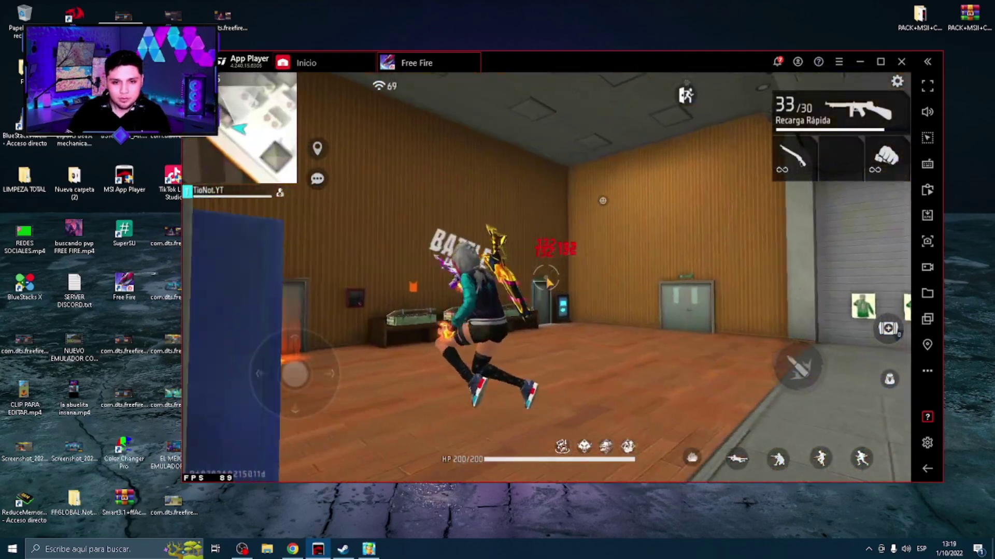
{"action": "key", "text": "r"}
{"action": "left_click", "coordinate": [545, 278]}
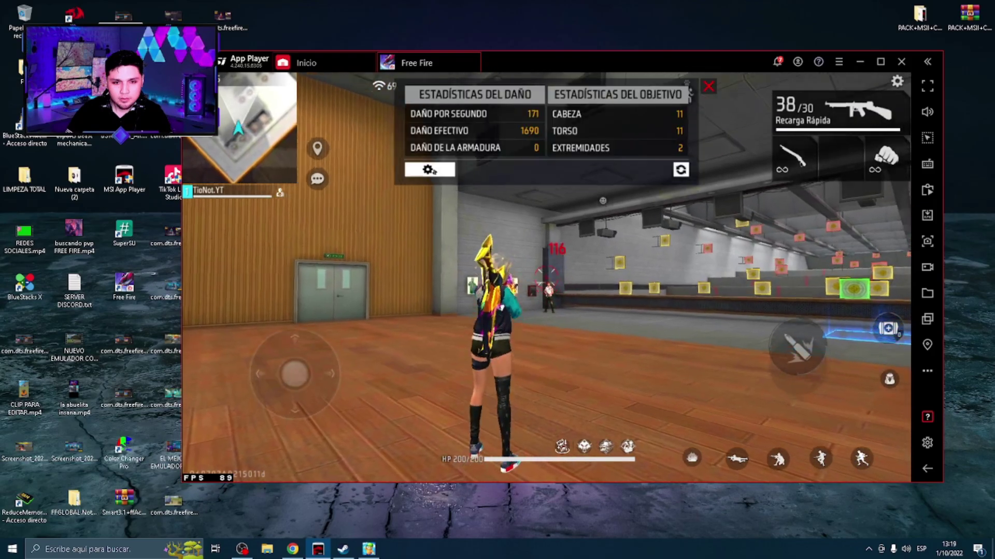
{"action": "key", "text": "3"}
{"action": "key", "text": "s"}
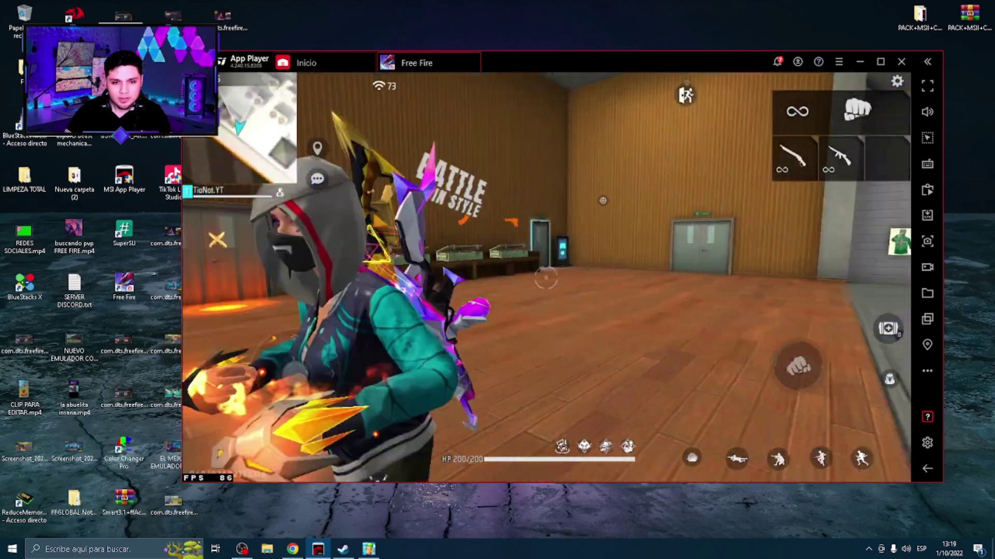
{"action": "key", "text": "1"}
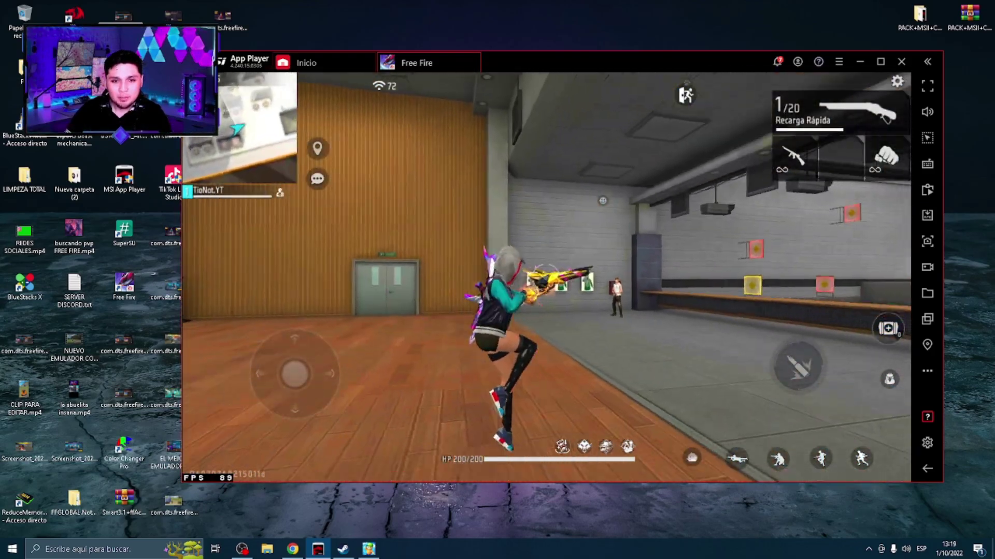
{"action": "left_click", "coordinate": [545, 278]}
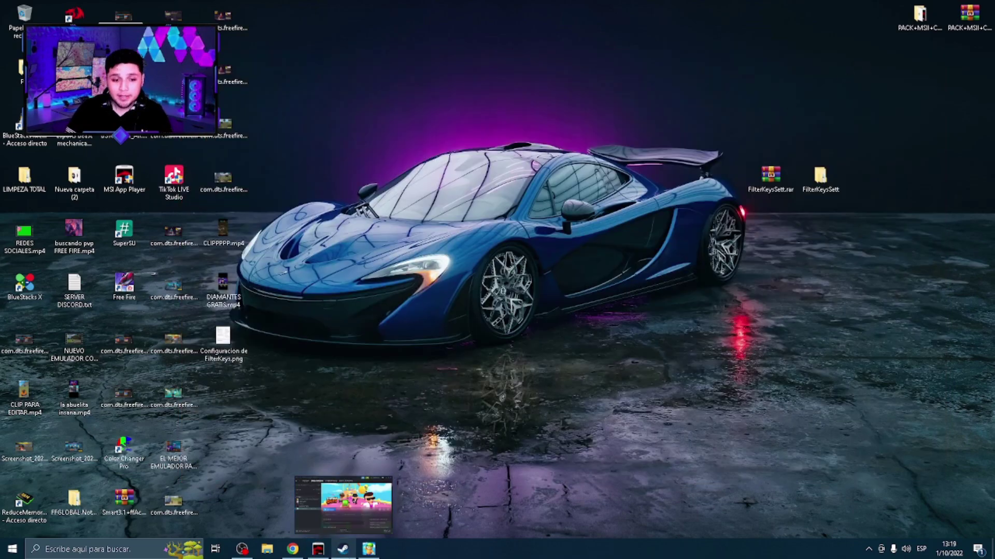
Switch to the Stumble Guys game window.
{"action": "left_click", "coordinate": [392, 489]}
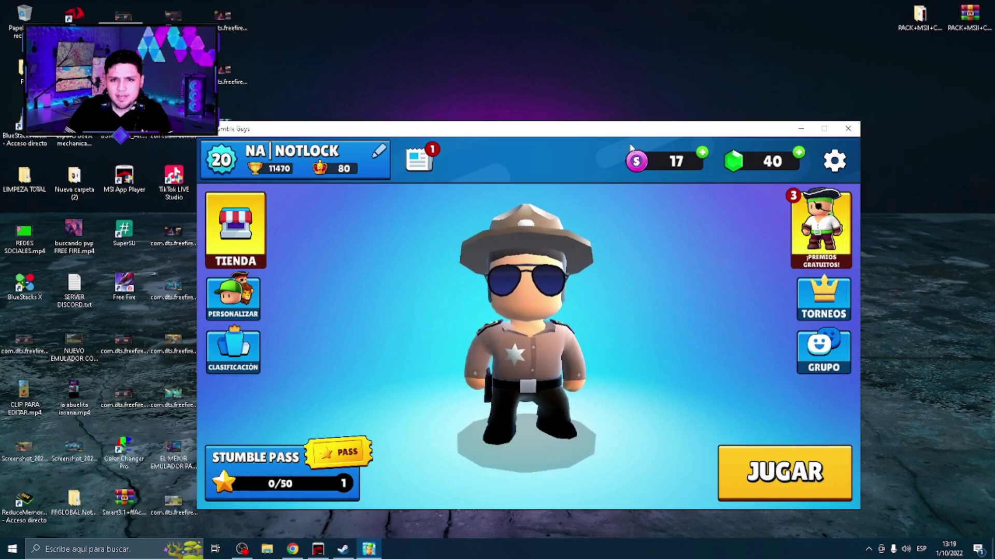
Move the Stumble Guys window higher on the desktop and start a match.
{"action": "left_click_drag", "start_coordinate": [631, 133], "coordinate": [659, 85]}
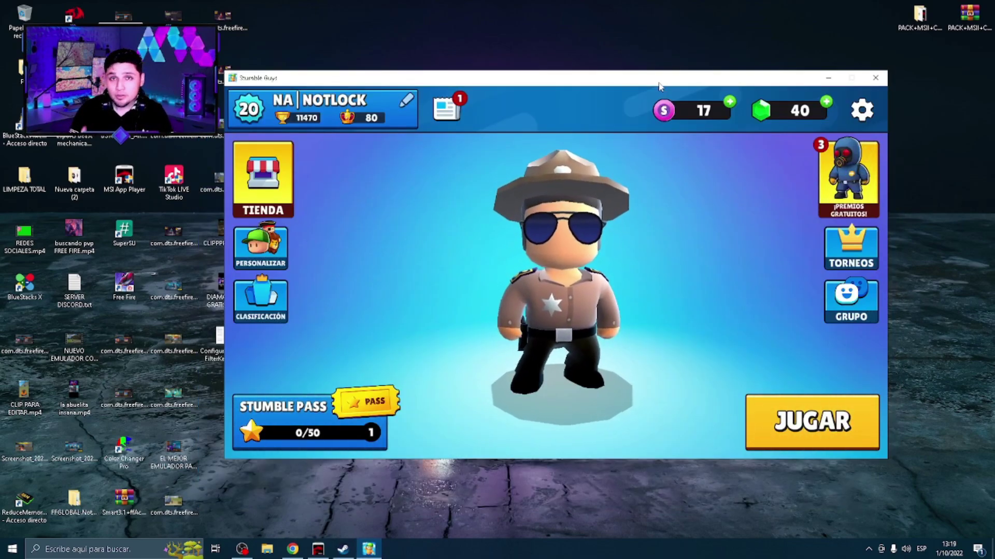
{"action": "mouse_move", "coordinate": [661, 78]}
{"action": "left_mouse_down"}
{"action": "mouse_move", "coordinate": [695, 76]}
{"action": "mouse_move", "coordinate": [666, 69]}
{"action": "left_mouse_up"}
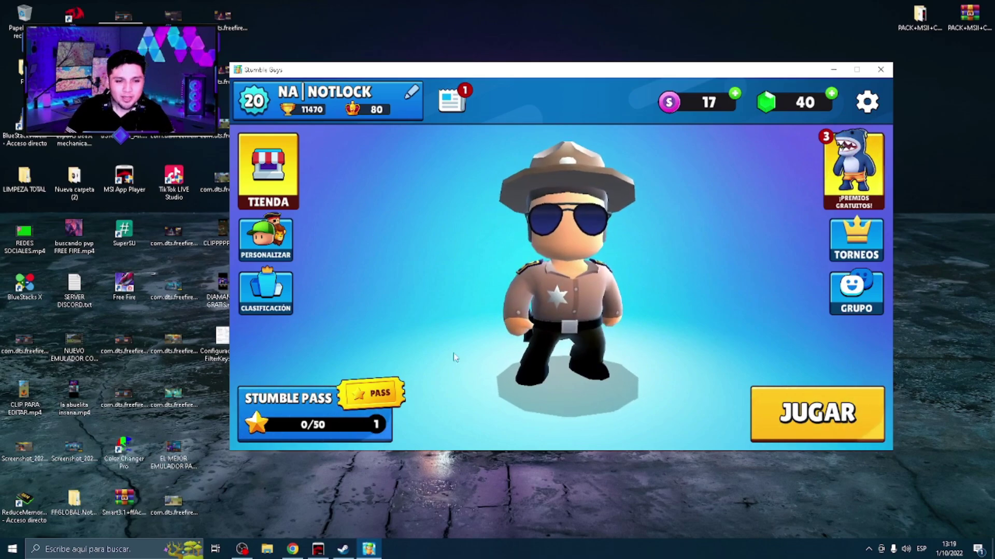
{"action": "left_click", "coordinate": [814, 414]}
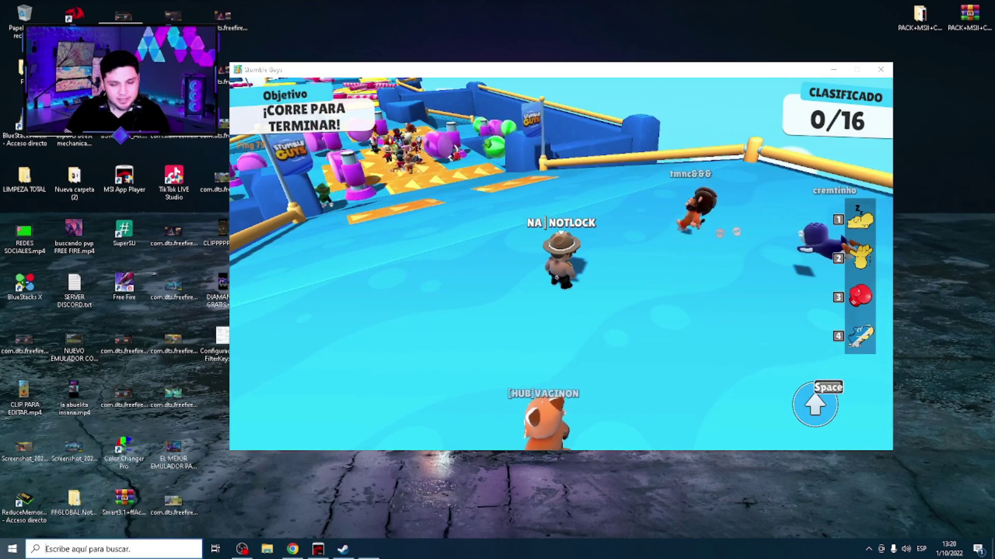
Minimize the game and apply a 150 ms repeat delay and 10 ms repeat rate in FilterKeys Setter from the FilterKeysSett folder.
{"action": "left_click", "coordinate": [832, 69]}
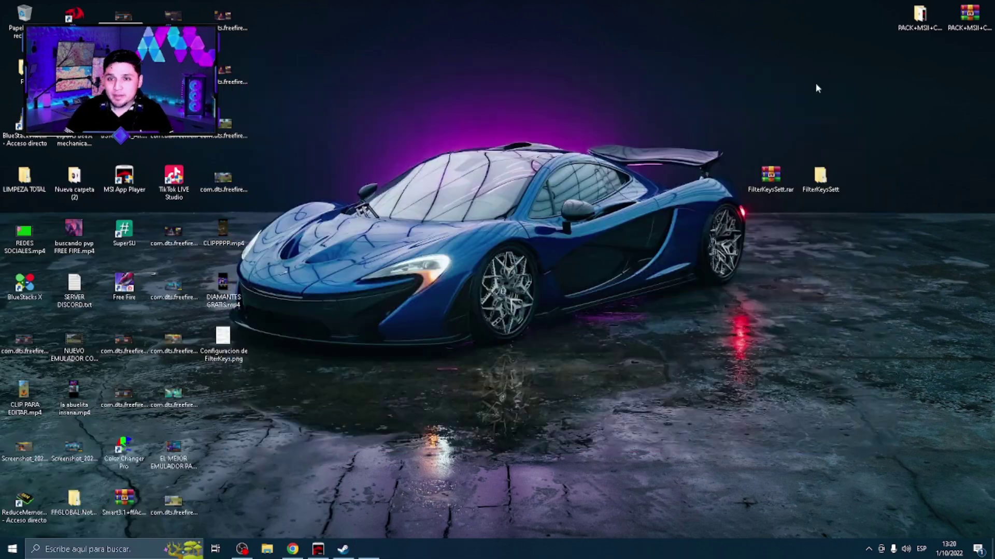
{"action": "double_click", "coordinate": [820, 179]}
{"action": "double_click", "coordinate": [562, 189]}
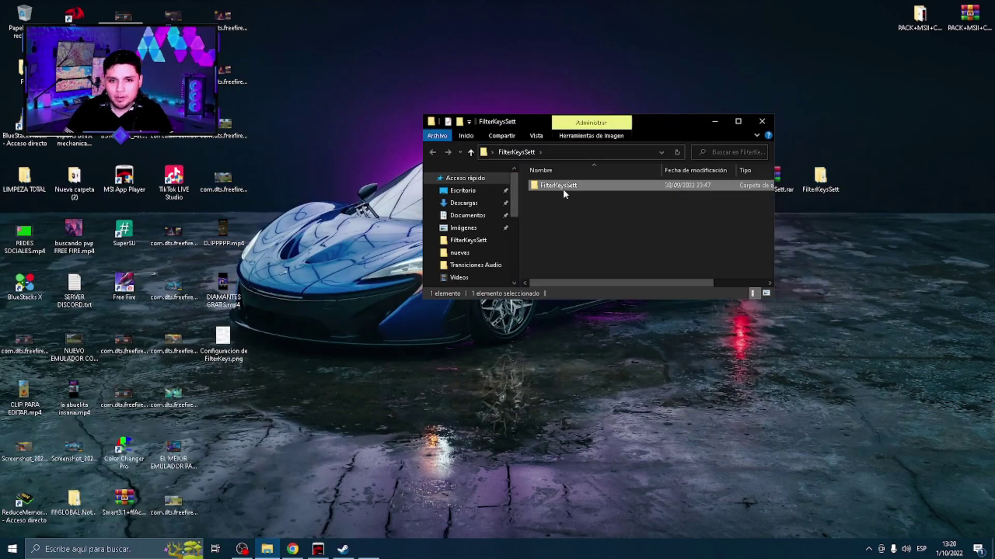
{"action": "double_click", "coordinate": [615, 194]}
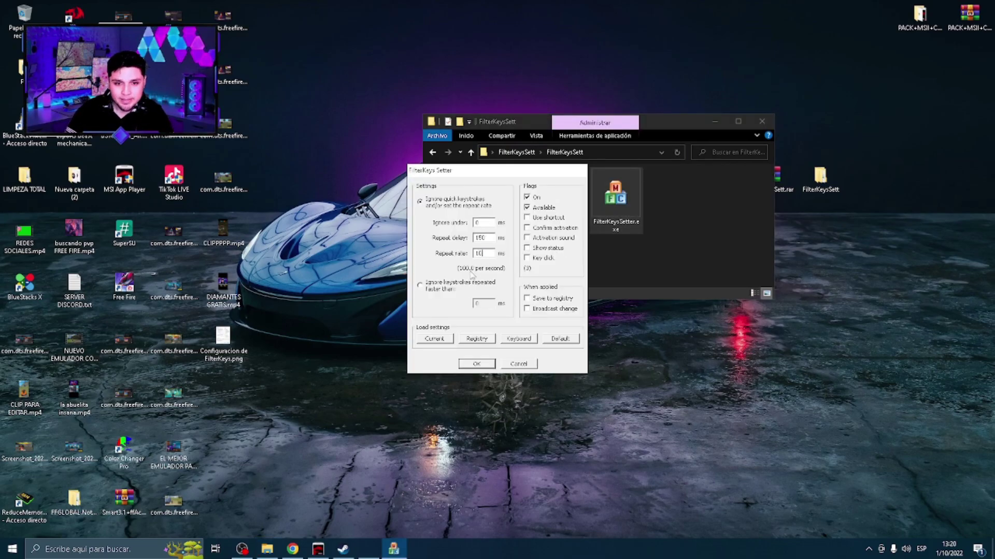
{"action": "key", "text": "Return"}
{"action": "left_click", "coordinate": [762, 122]}
Return to Stumble Guys and run the character through the hammers and rotating bars towards the finish to test key response.
{"action": "left_click", "coordinate": [369, 549]}
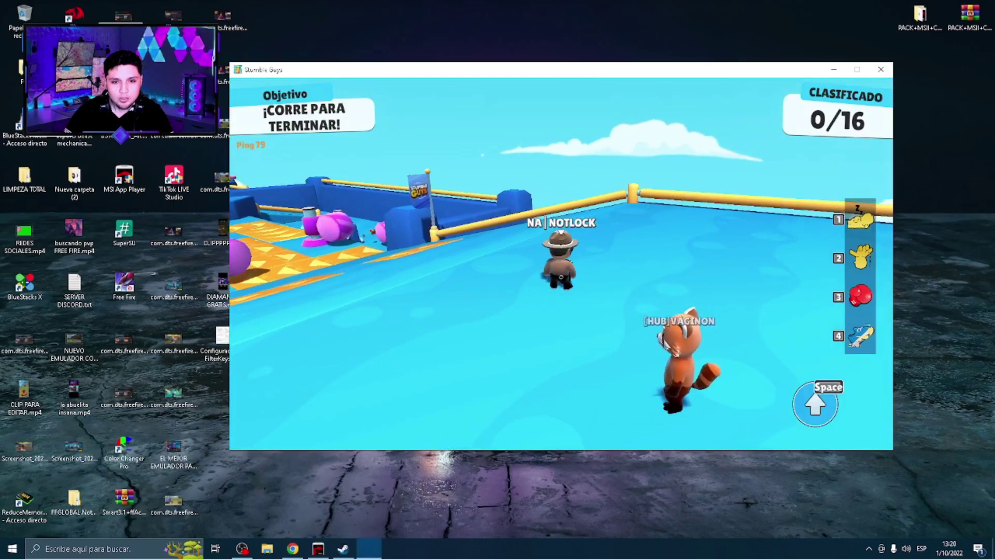
{"action": "key", "text": "w"}
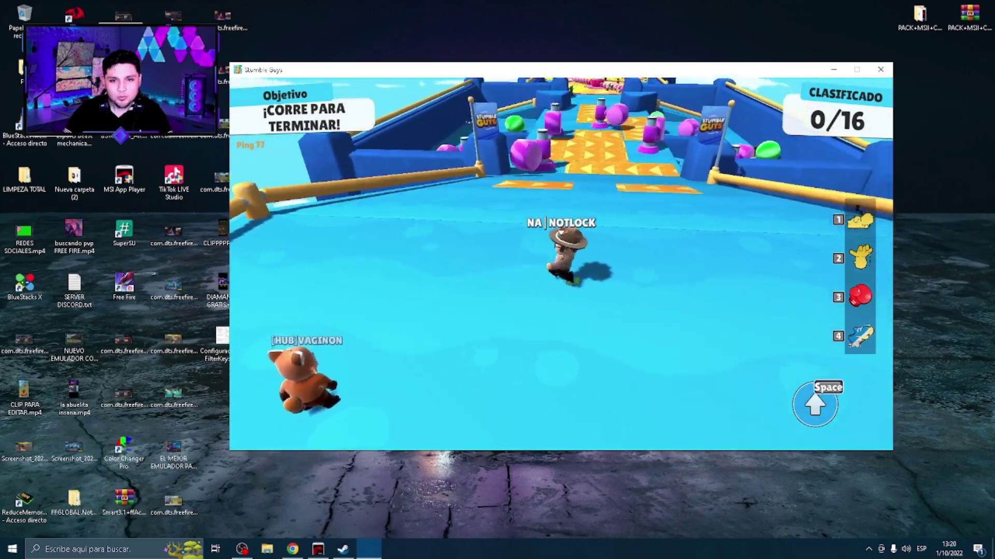
{"action": "key", "text": "w"}
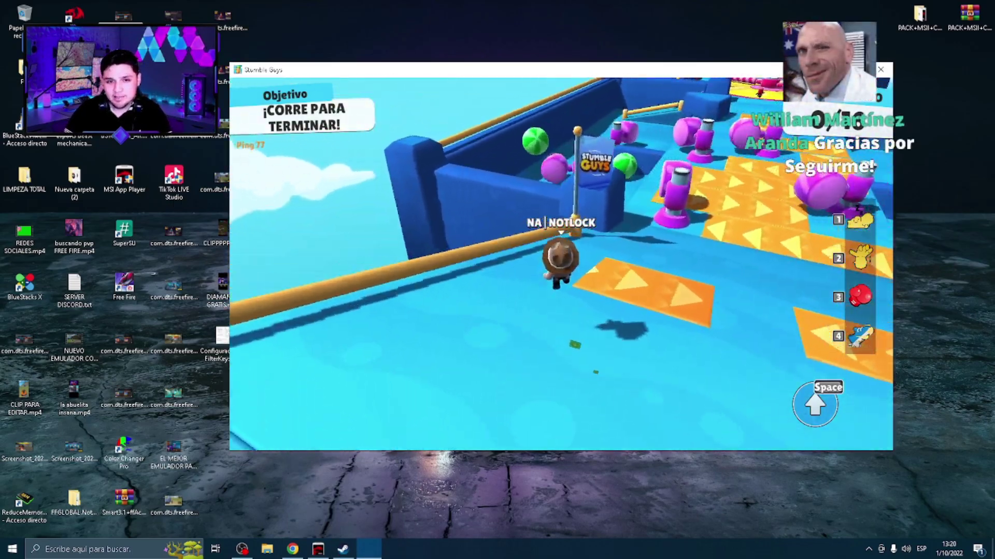
{"action": "key", "text": "w"}
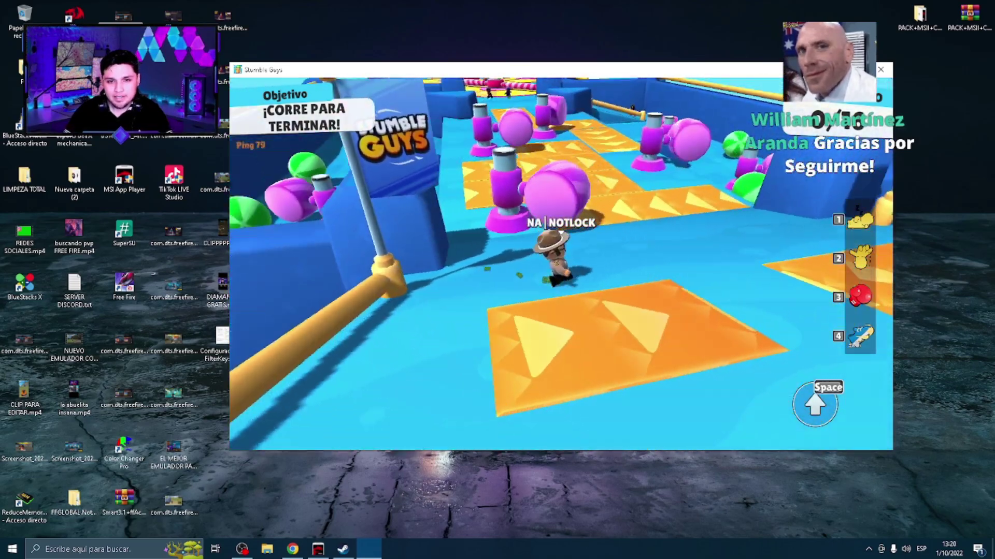
{"action": "key", "text": "w"}
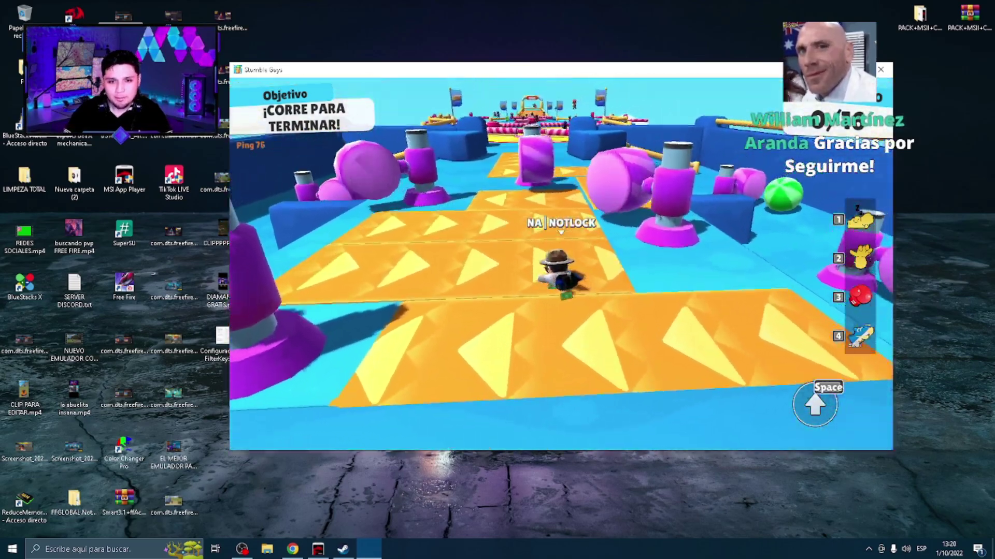
{"action": "key", "text": "w"}
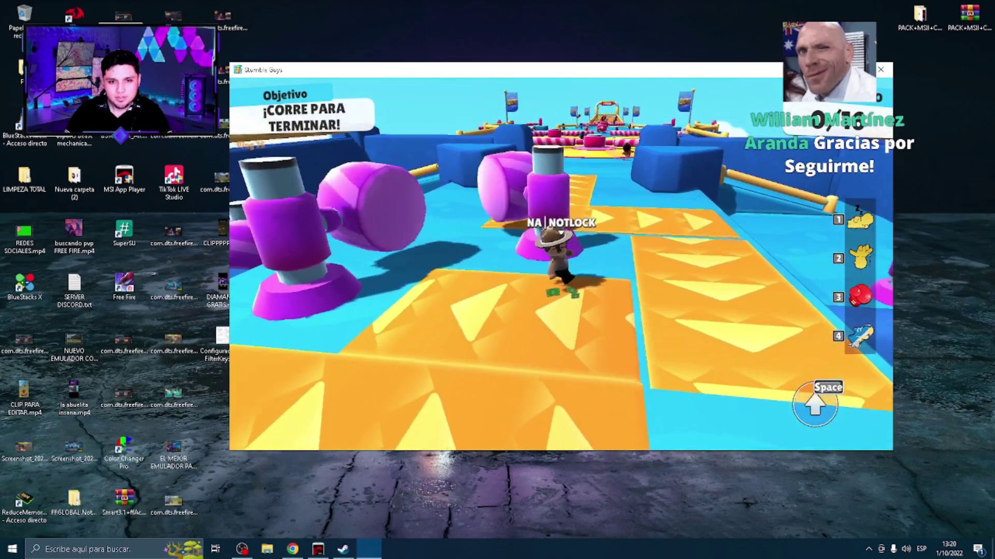
{"action": "key", "text": "w"}
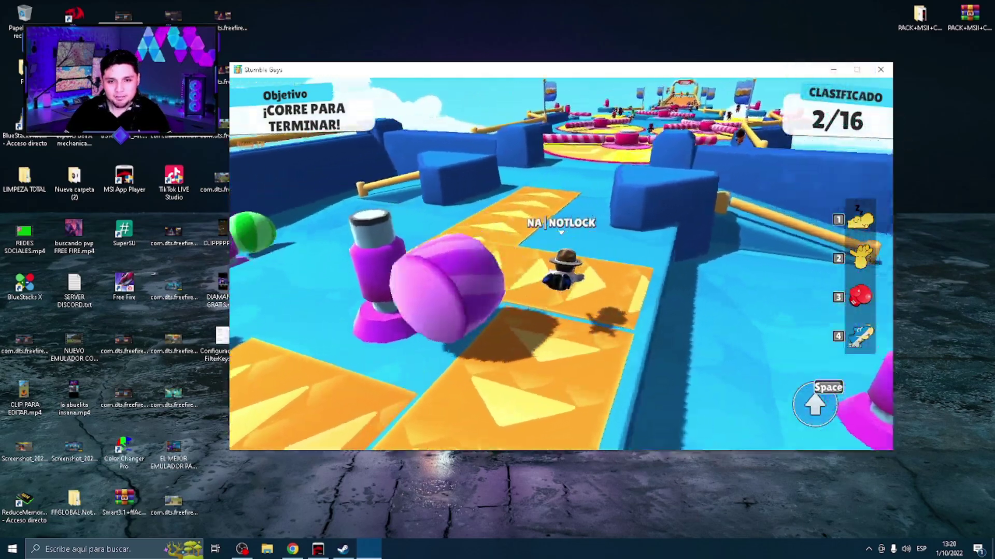
{"action": "key", "text": "w"}
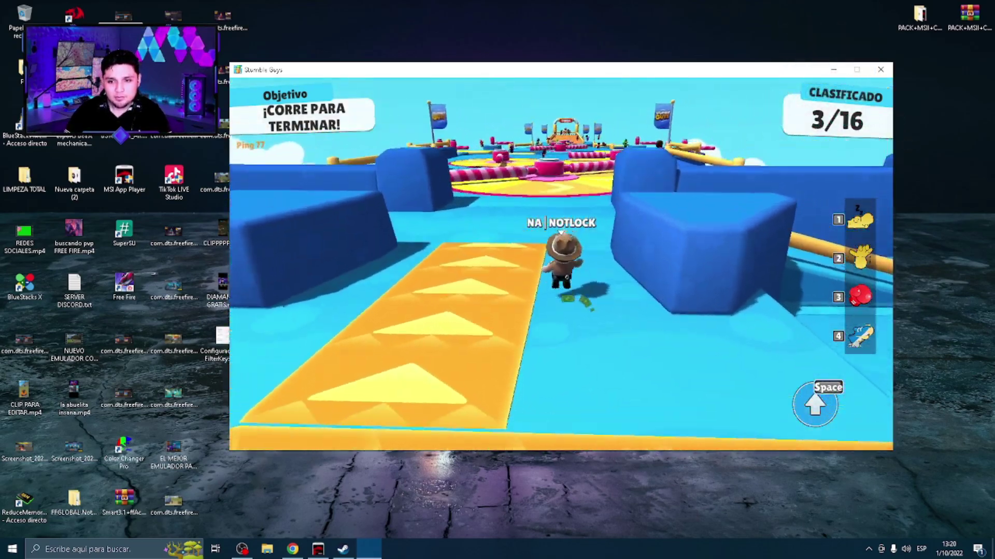
{"action": "key", "text": "w"}
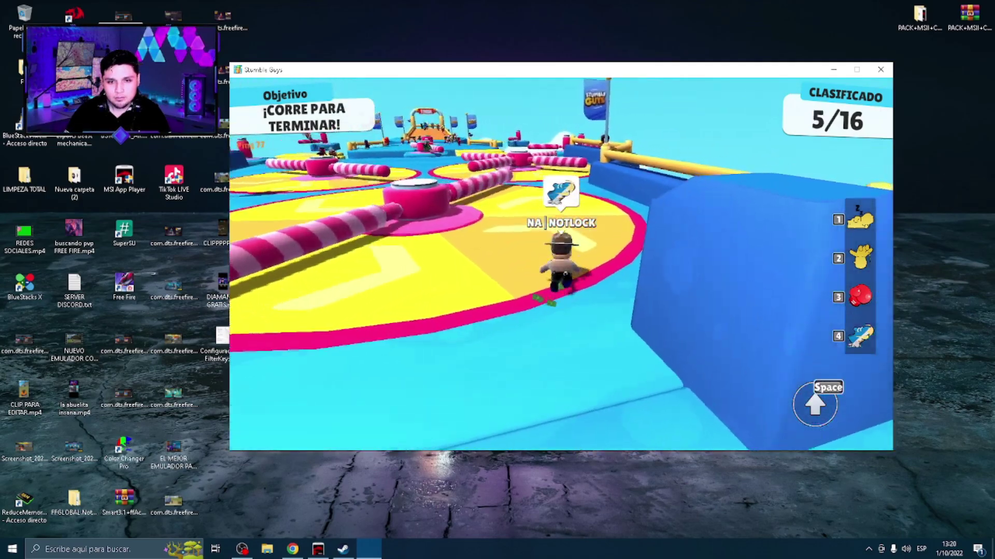
{"action": "key", "text": "w"}
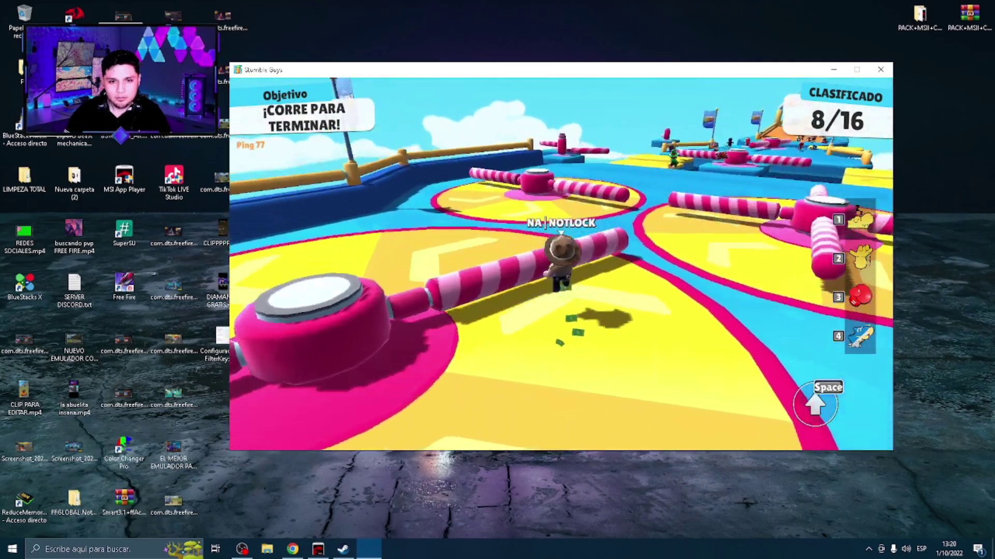
{"action": "key", "text": "w"}
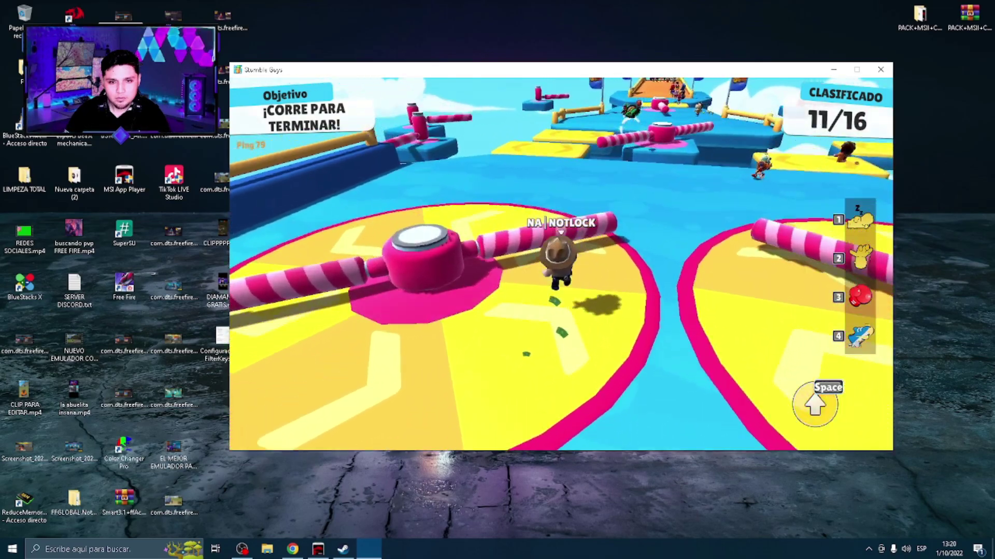
{"action": "key", "text": "w"}
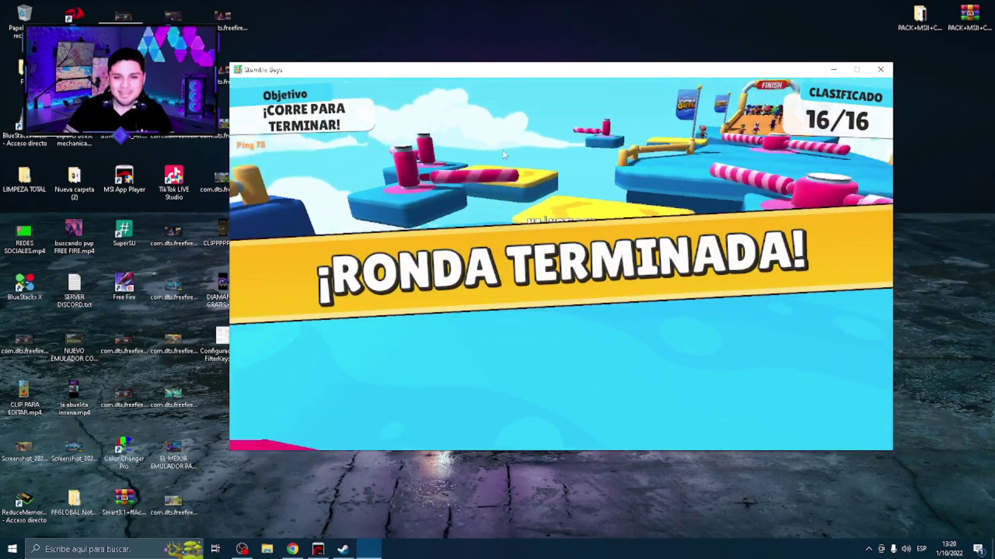
Close Stumble Guys and reopen FilterKeys Setter from the FilterKeysSett folder.
{"action": "left_click", "coordinate": [873, 70]}
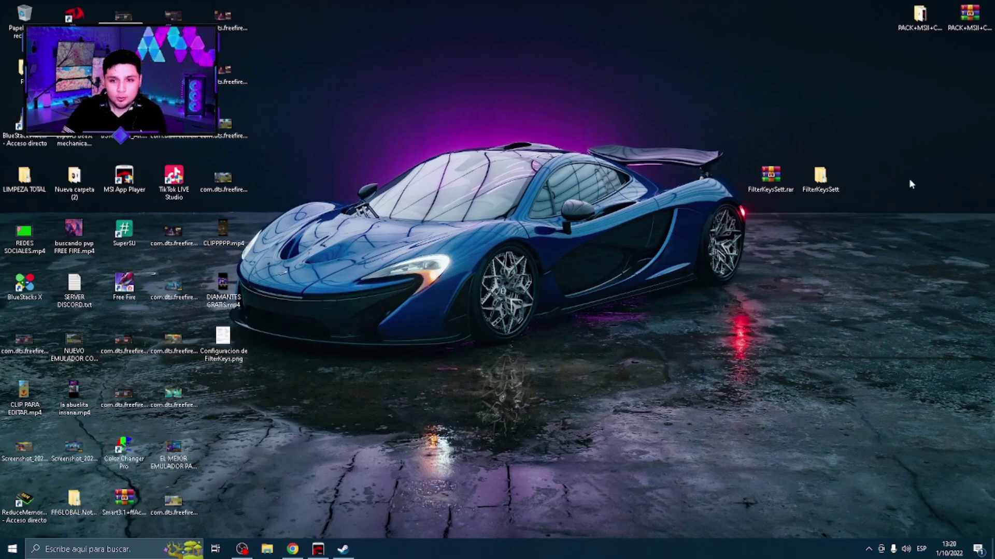
{"action": "double_click", "coordinate": [820, 178]}
{"action": "double_click", "coordinate": [622, 183]}
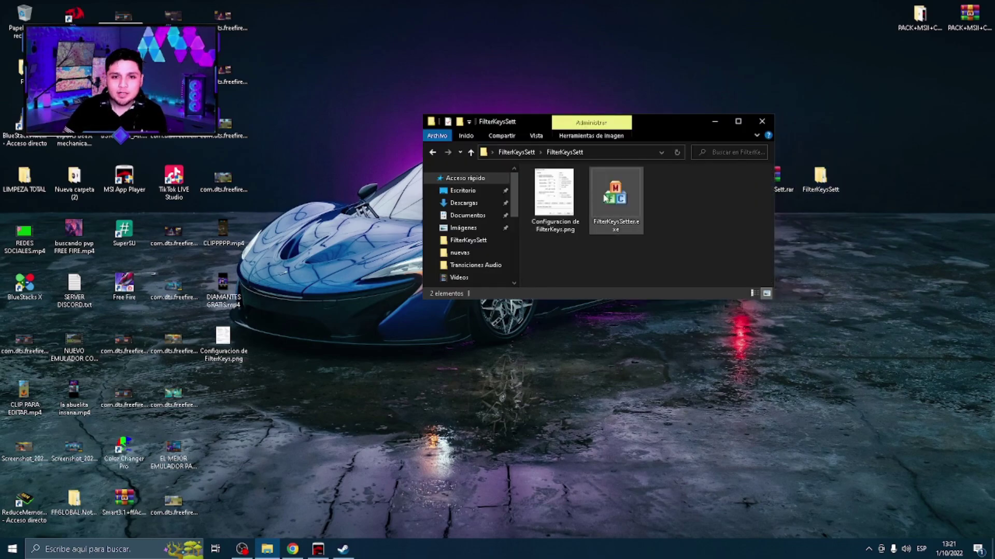
{"action": "double_click", "coordinate": [605, 197]}
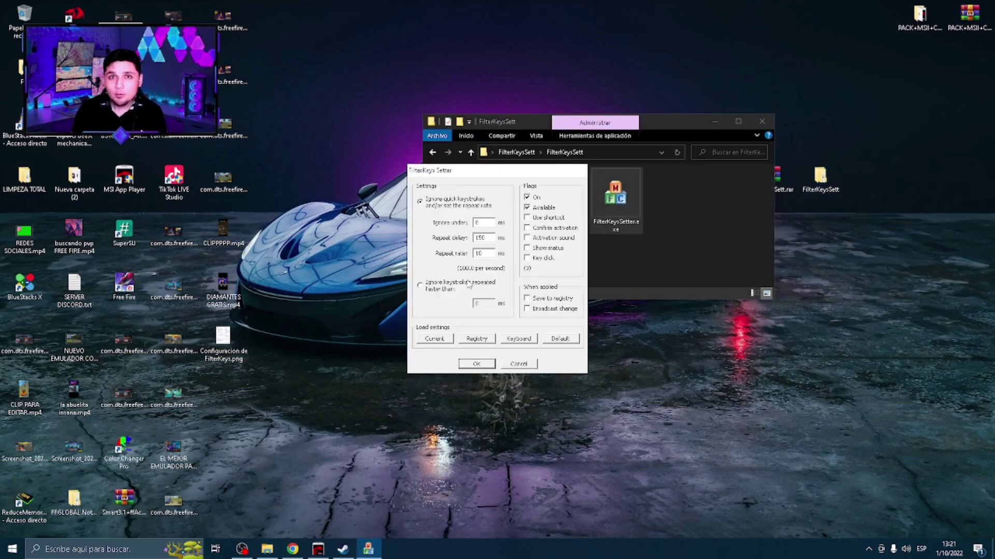